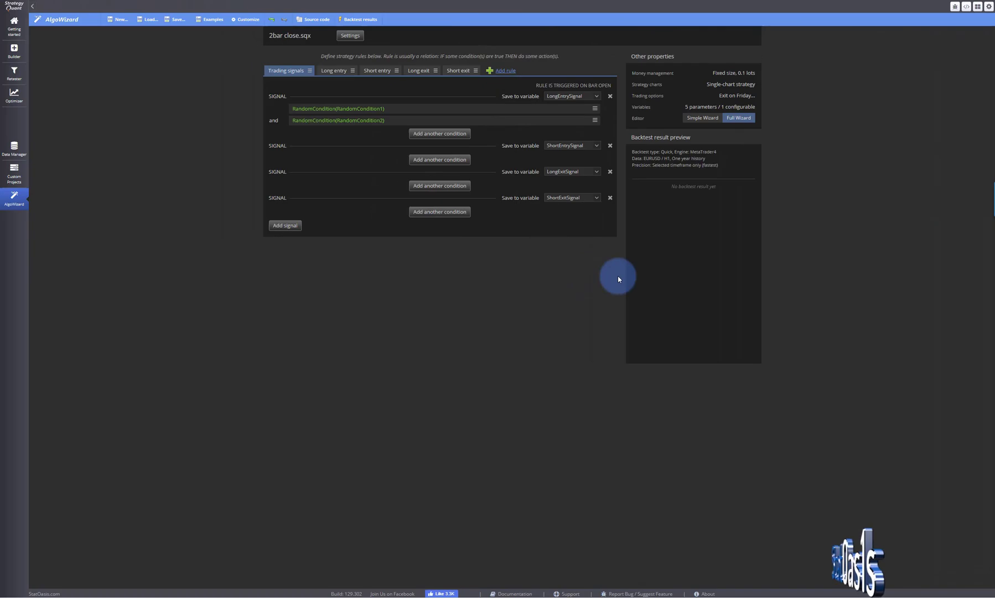
# - Add a third random condition to LongEntrySignal using the random group StatOasis 3Day Close
pyautogui.click(440, 135)
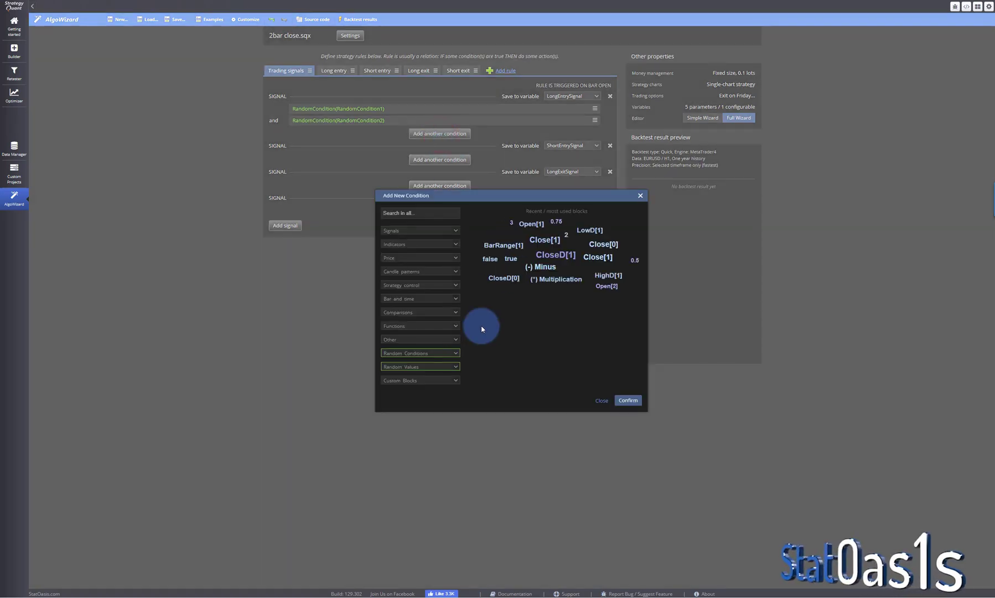
pyautogui.click(425, 354)
pyautogui.click(422, 366)
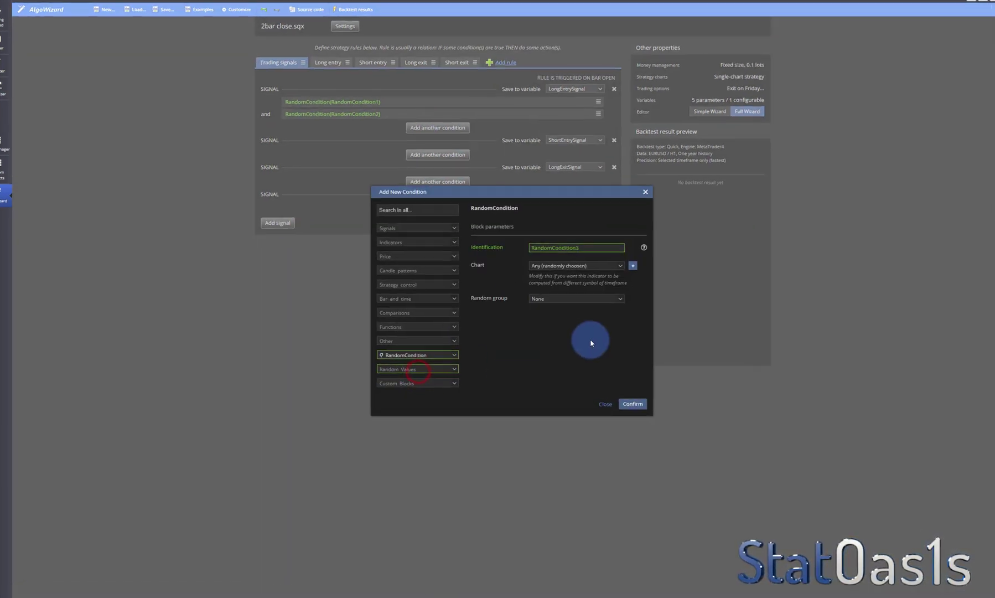
pyautogui.click(631, 301)
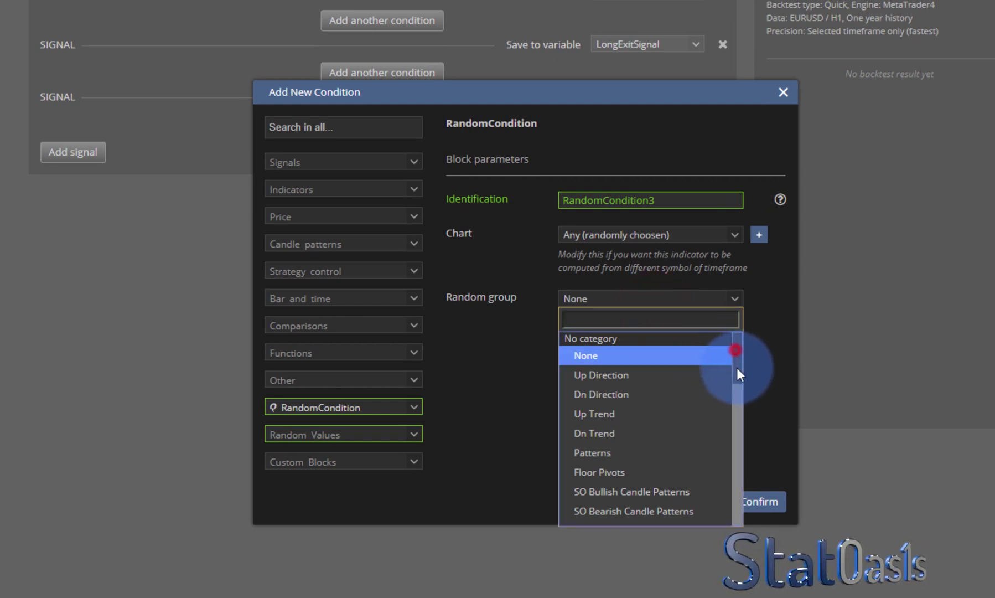
pyautogui.moveTo(737, 368); pyautogui.dragTo(738, 408)
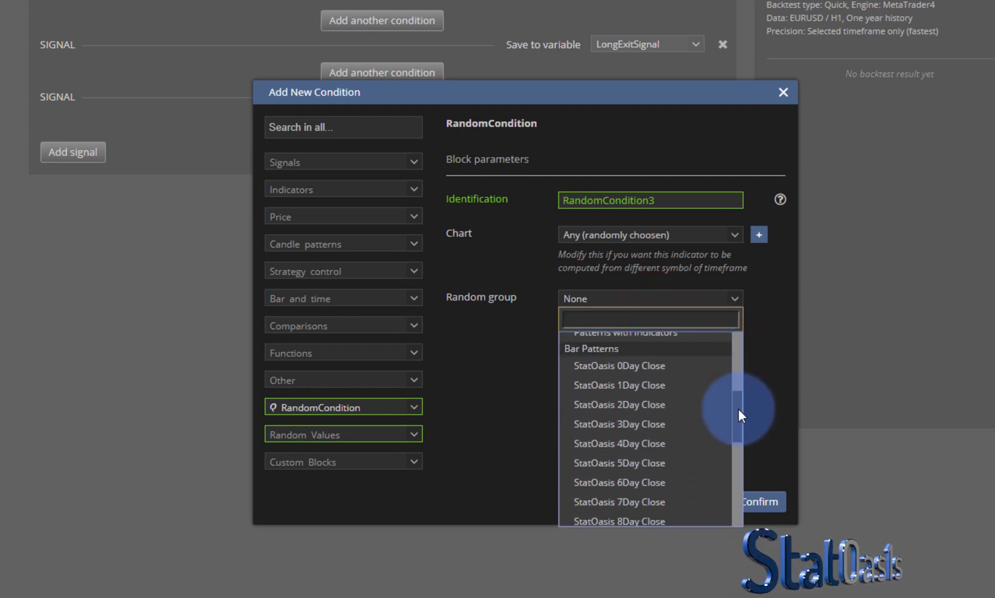
pyautogui.click(638, 425)
pyautogui.click(757, 500)
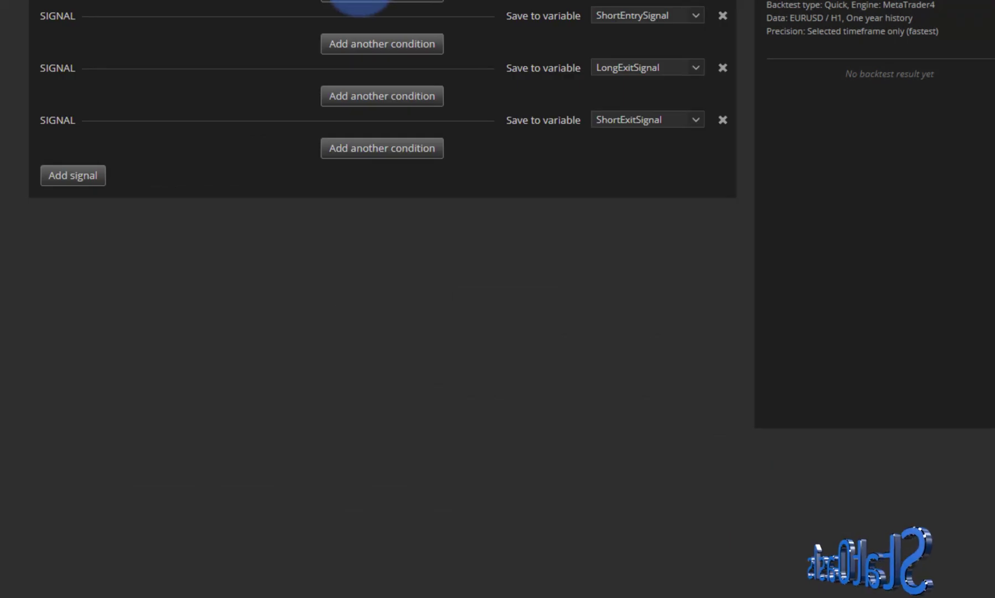
# - Add a fourth random condition to LongEntrySignal using the random group StatOasis 4Day Close
pyautogui.click(362, 2)
pyautogui.click(376, 408)
pyautogui.click(356, 436)
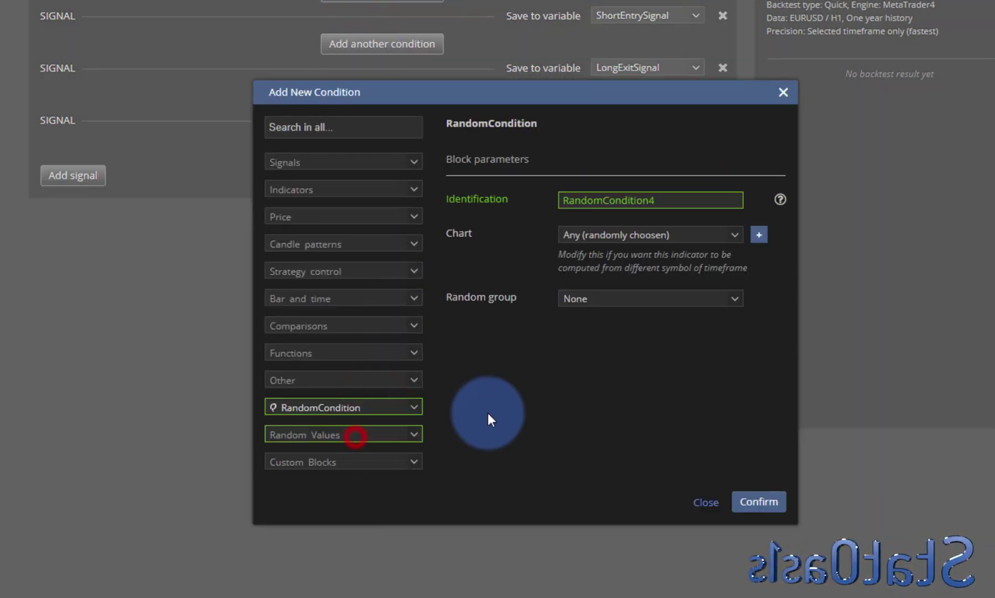
pyautogui.click(660, 299)
pyautogui.moveTo(741, 357); pyautogui.dragTo(734, 410)
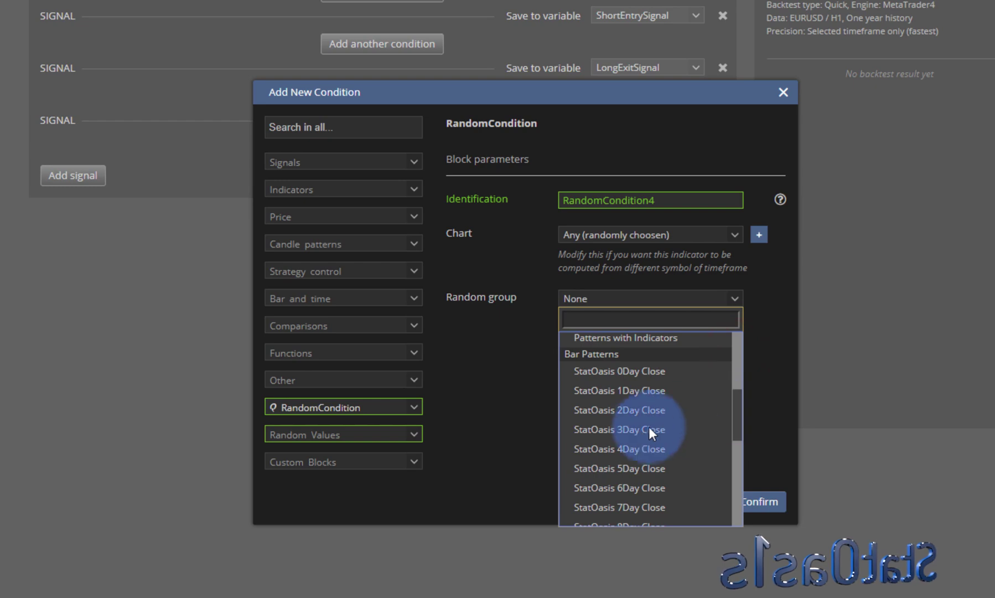
pyautogui.click(632, 446)
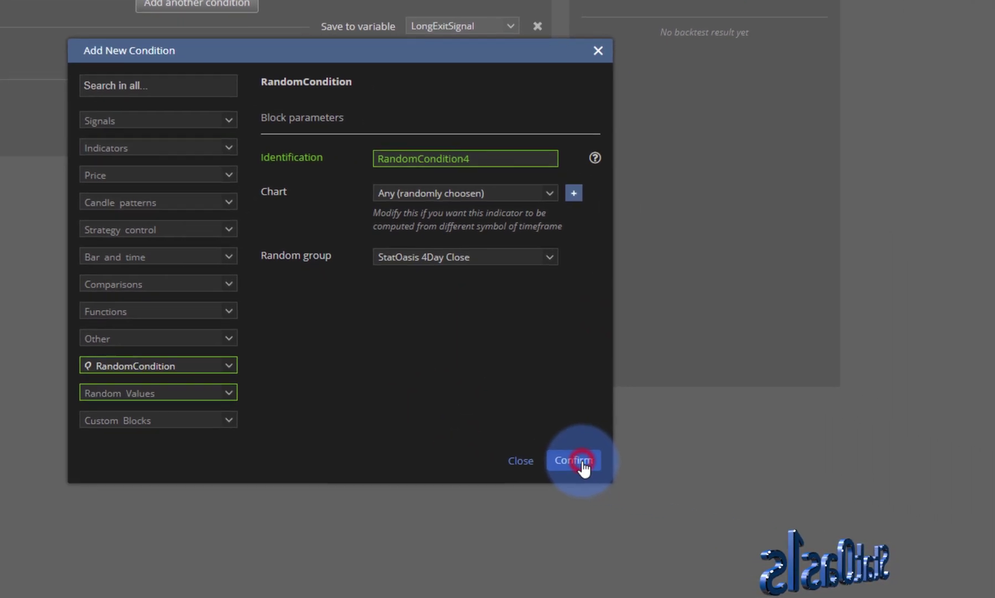
pyautogui.click(763, 501)
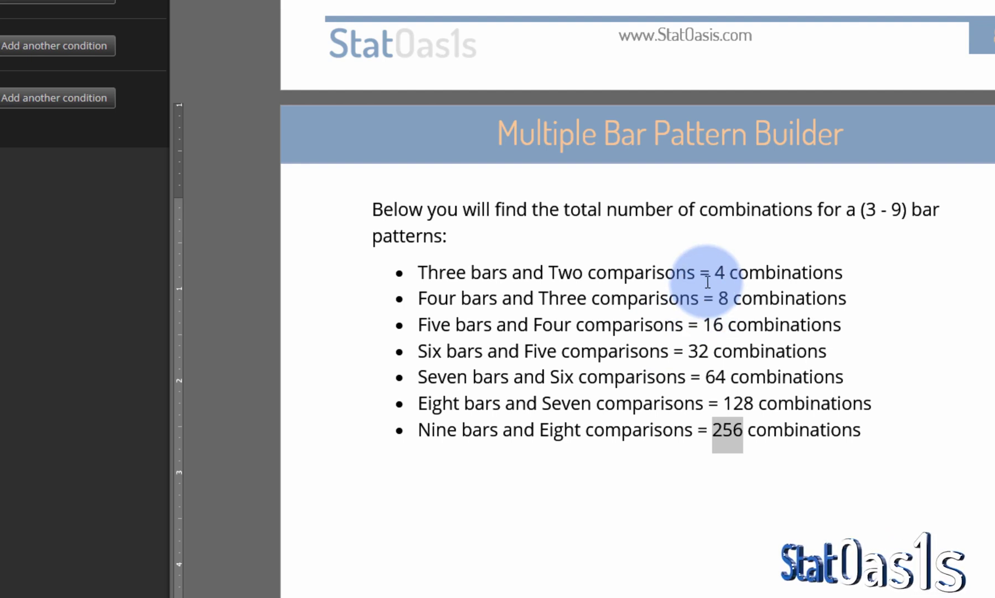
# - Look up the number of combinations for five bars and four comparisons in the Word document, and return to AlgoWizard
pyautogui.click(537, 323)
pyautogui.doubleClick(537, 324)
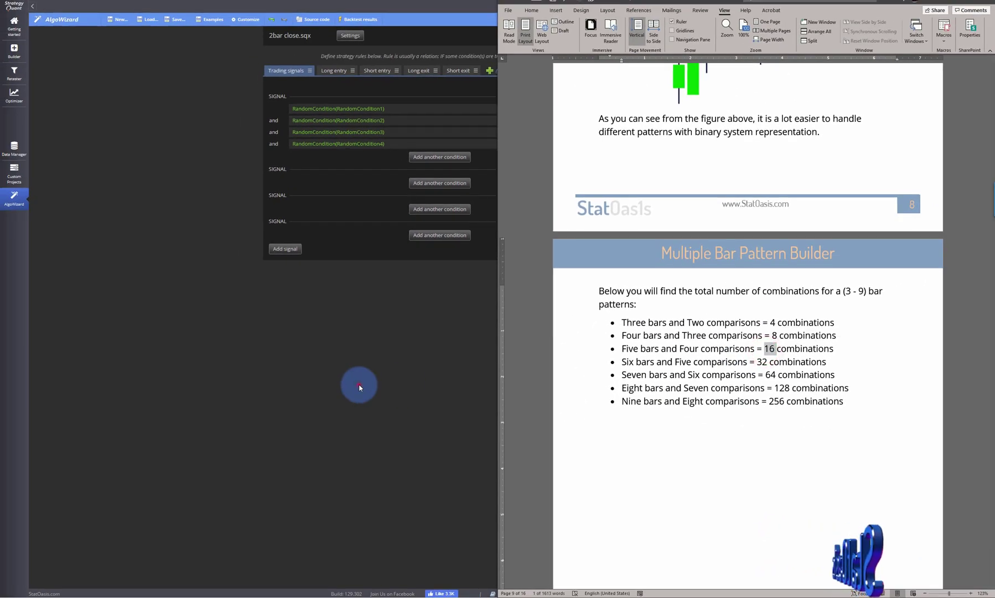
pyautogui.click(359, 386)
# - Save the strategy under the new name 4bar close in the SQX Multibar folder
pyautogui.click(175, 19)
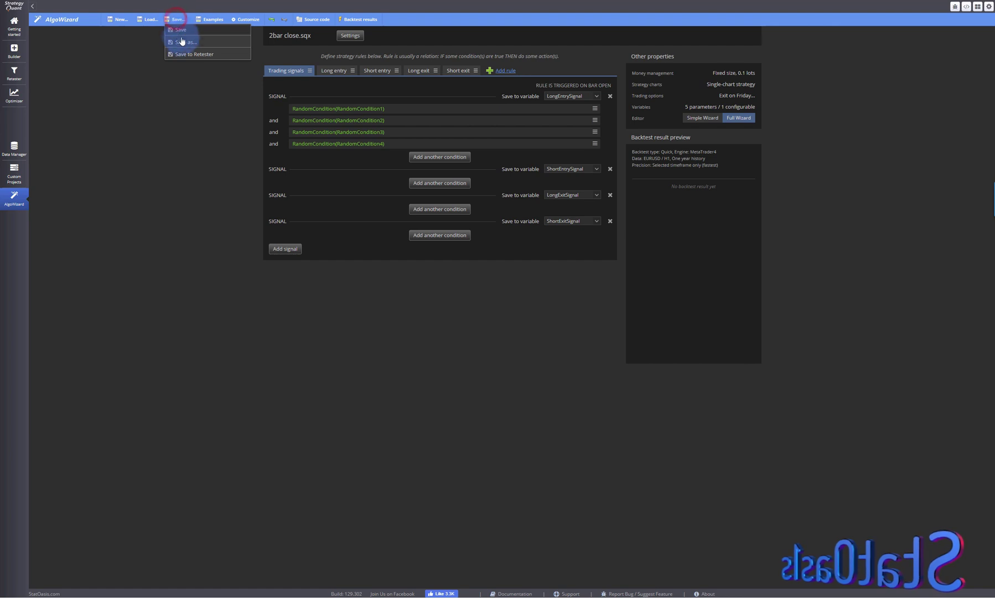
pyautogui.click(184, 43)
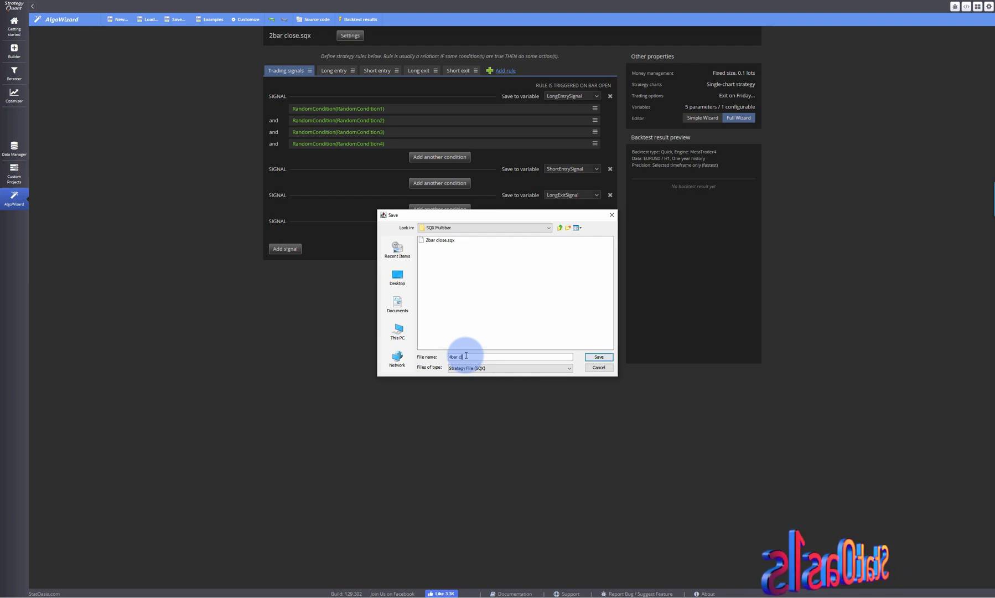
pyautogui.click(599, 356)
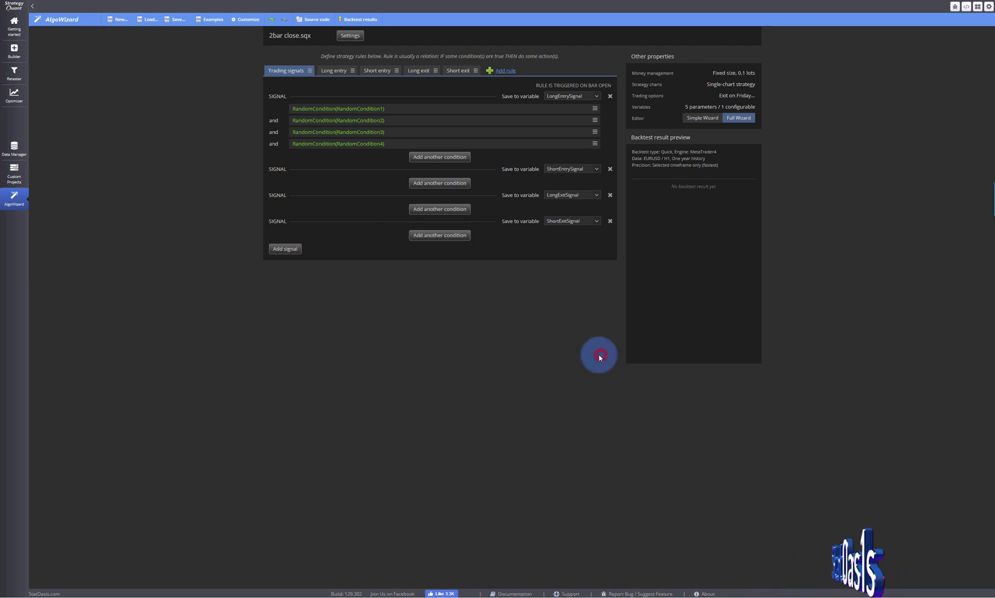
# - Switch to the Builder and clear all strategies from its Results databank
pyautogui.click(14, 50)
pyautogui.click(122, 380)
pyautogui.click(600, 314)
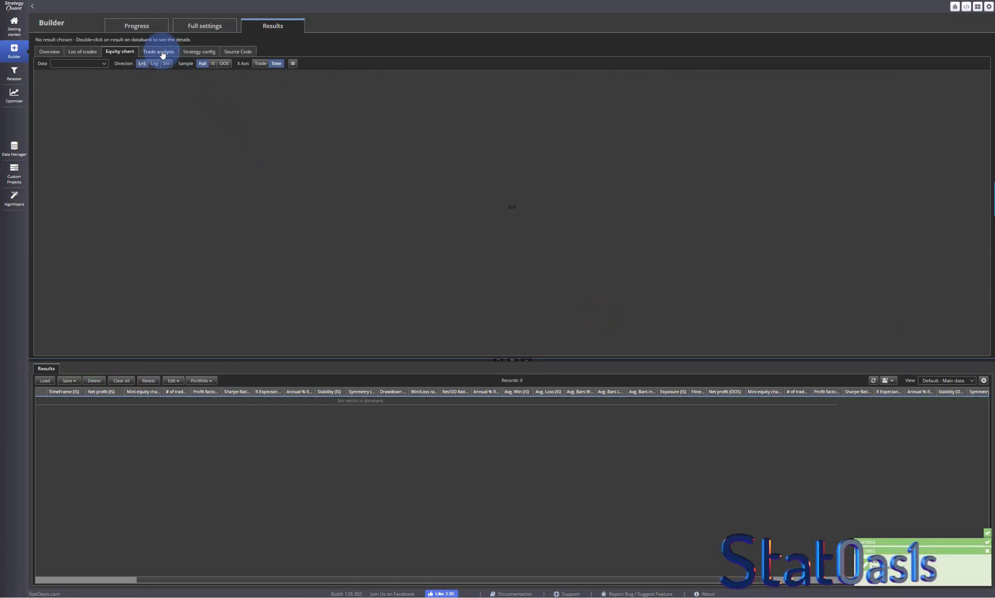
# - Load 4bar close.sqx from the desktop's SQX Multibar folder as the Builder's strategy template
pyautogui.click(191, 26)
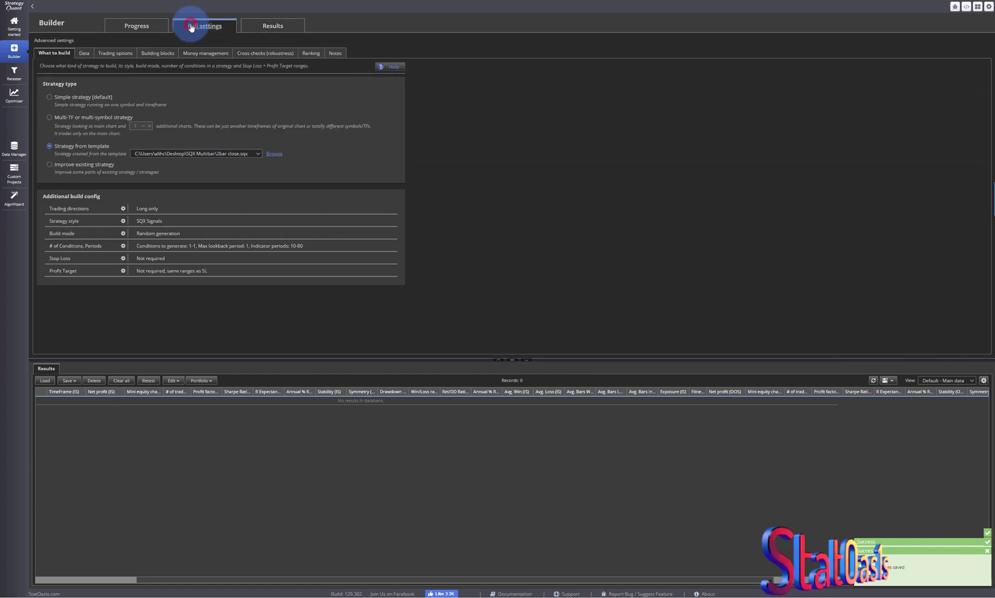
pyautogui.click(274, 153)
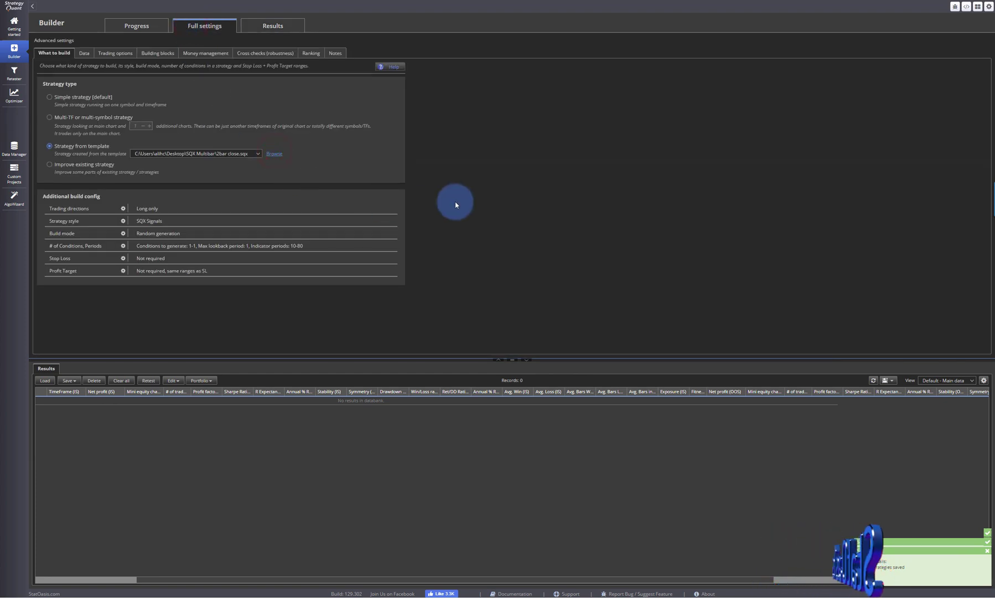
pyautogui.click(397, 275)
pyautogui.doubleClick(449, 244)
pyautogui.click(443, 244)
pyautogui.click(598, 357)
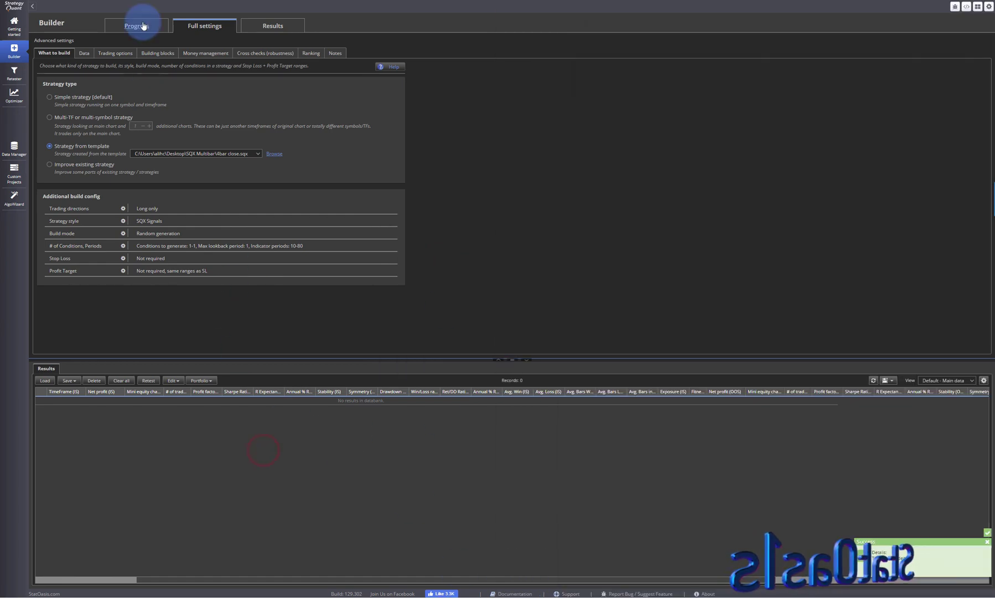
# - Set the backtest data's end day to 2017.12.31 and remove the OOS1 out-of-sample part from the data range
pyautogui.click(143, 25)
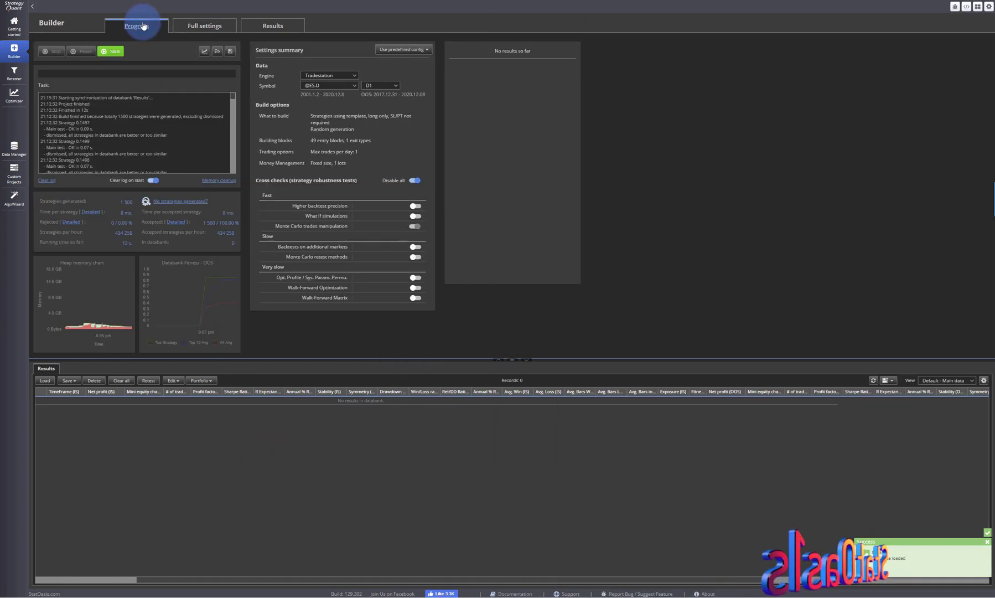
pyautogui.click(198, 26)
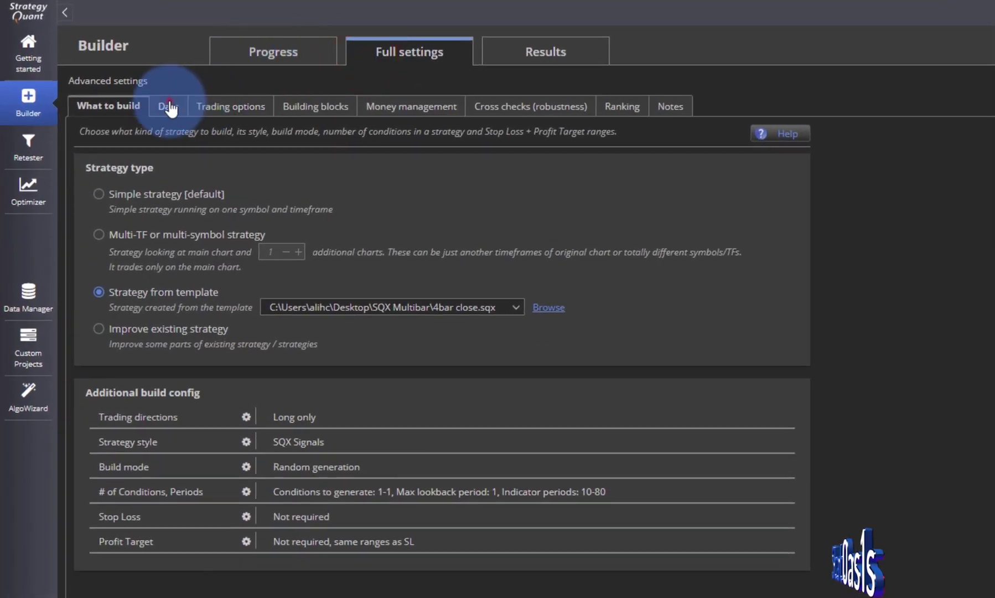
pyautogui.click(169, 107)
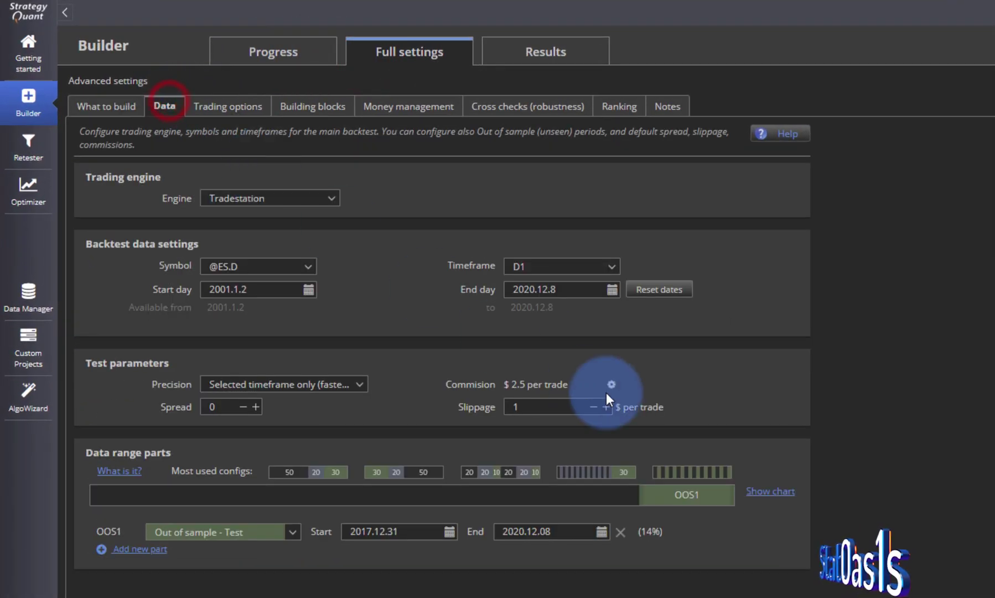
pyautogui.click(613, 289)
pyautogui.click(596, 312)
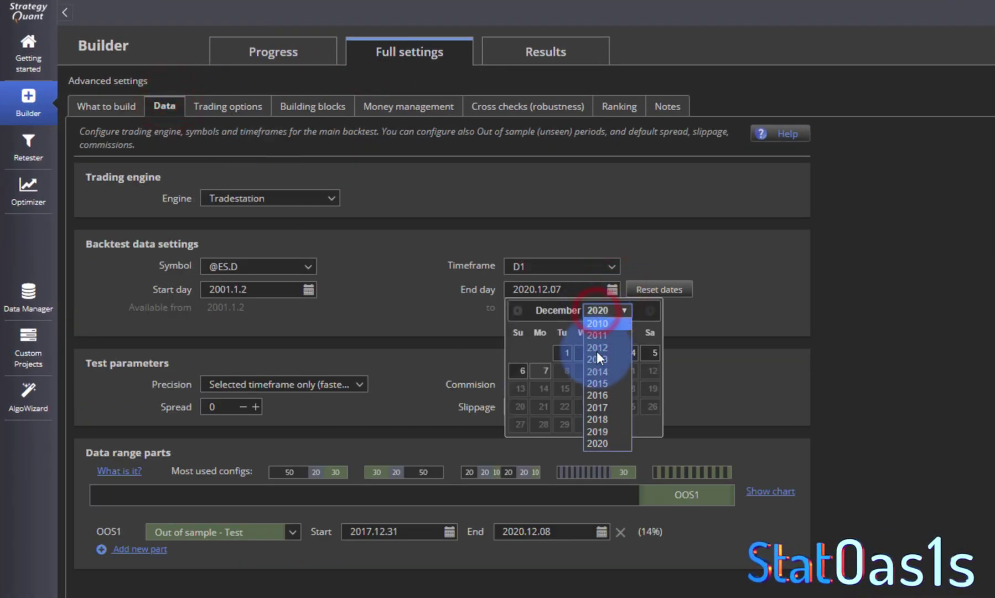
pyautogui.click(604, 399)
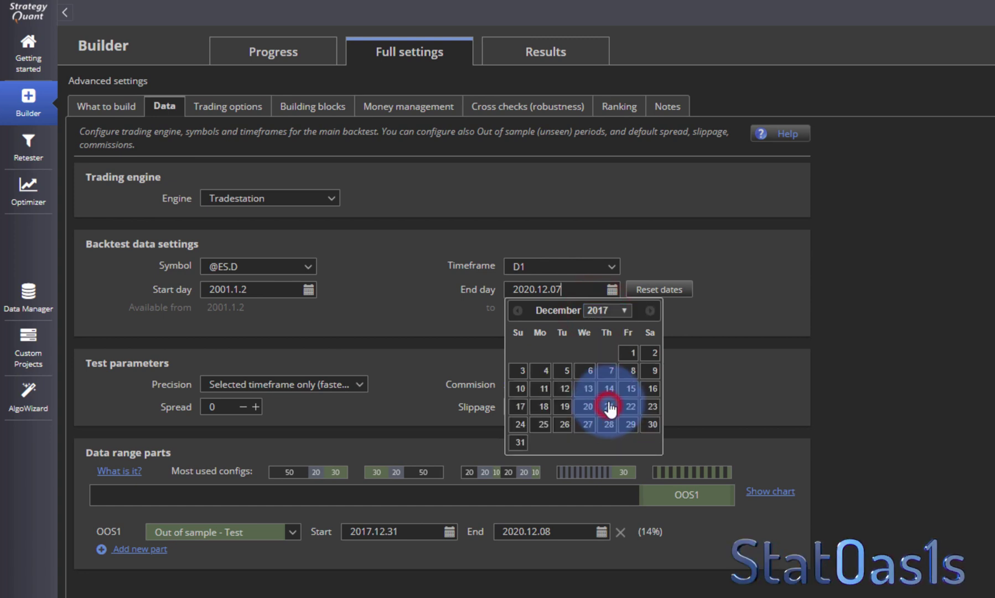
pyautogui.click(519, 442)
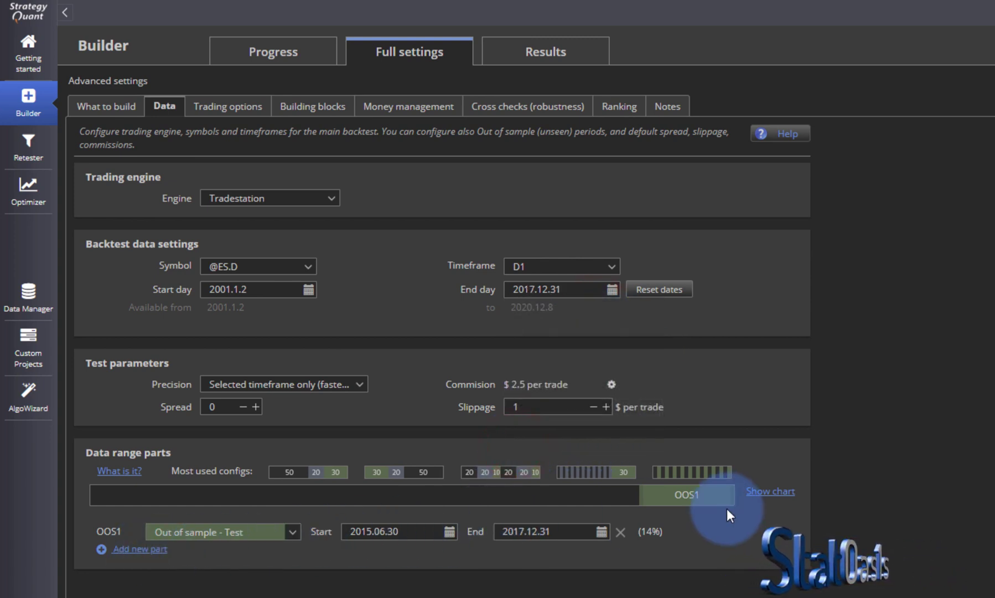
pyautogui.click(621, 532)
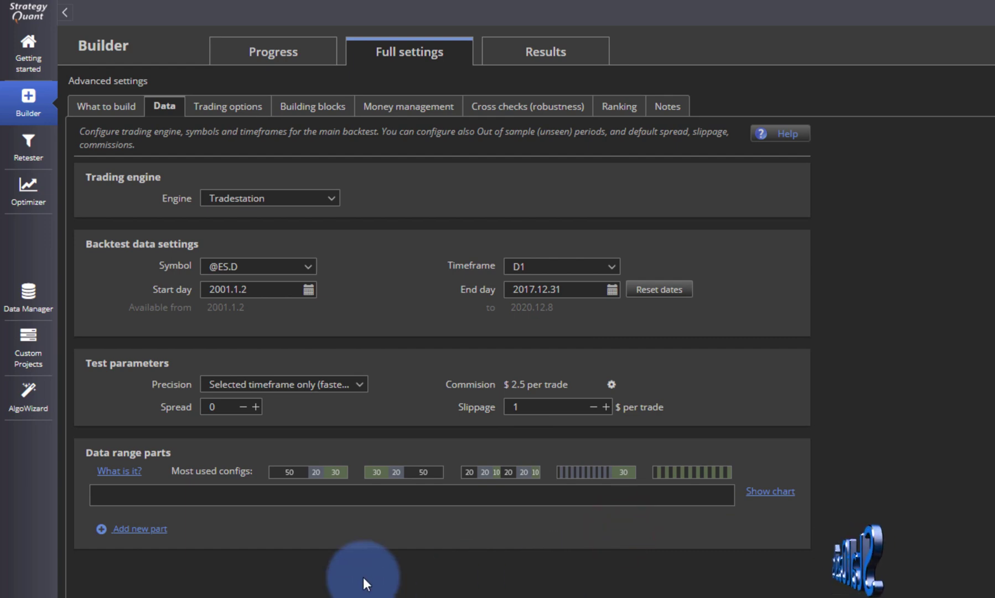
# - Run the strategy build with the new template and data settings, and stop it once the pattern combinations are generated
pyautogui.click(274, 59)
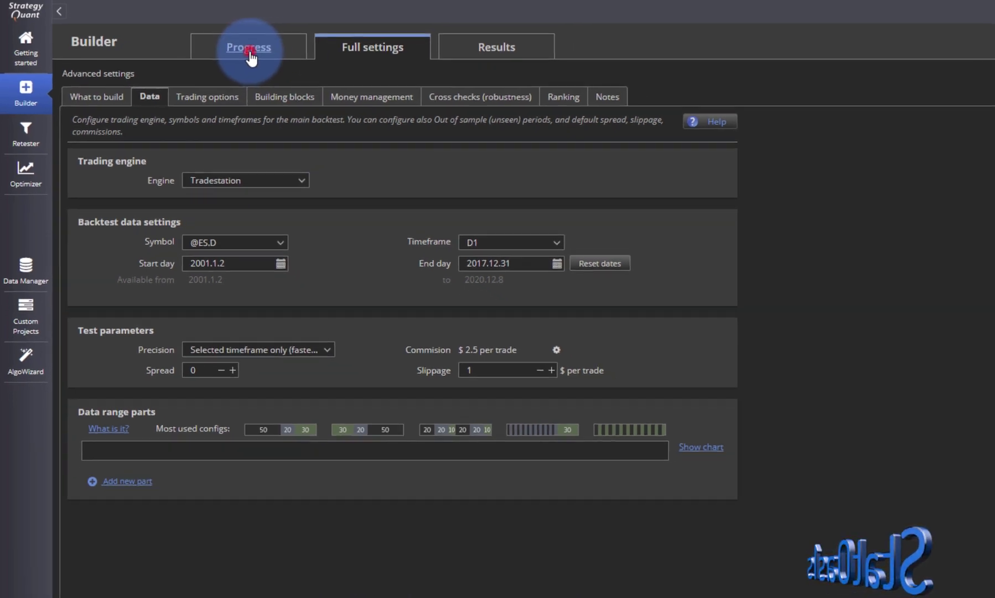
pyautogui.click(110, 51)
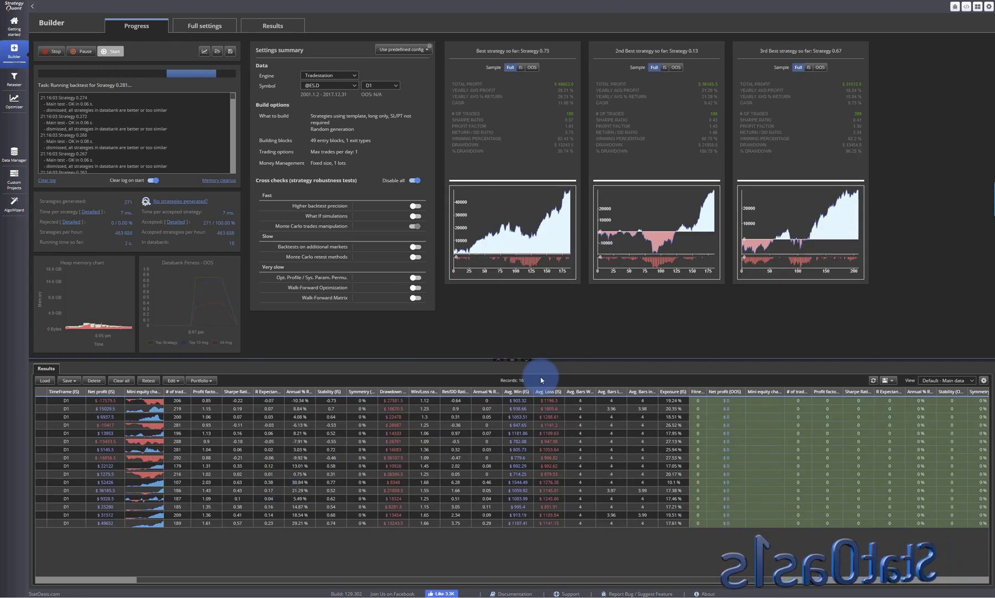
pyautogui.click(54, 53)
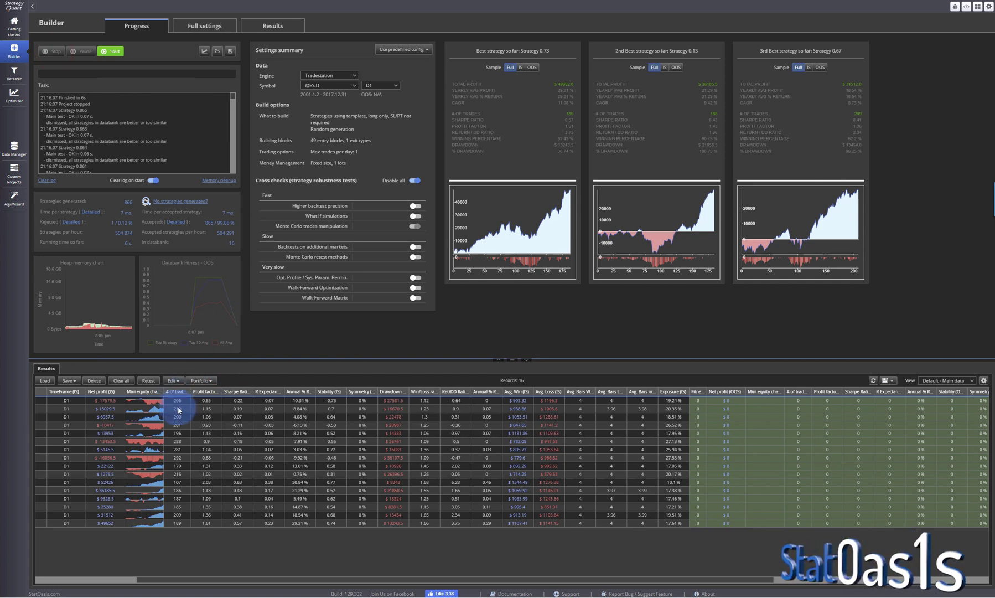
# - Open the generated strategy with 107 trades, view its equity chart and show its source code
pyautogui.doubleClick(179, 483)
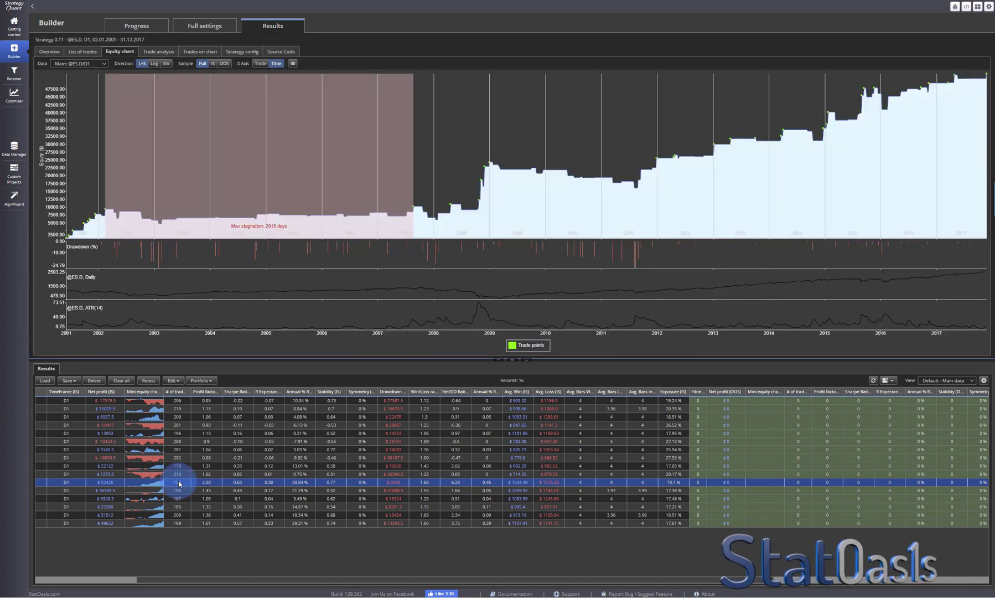
pyautogui.click(279, 51)
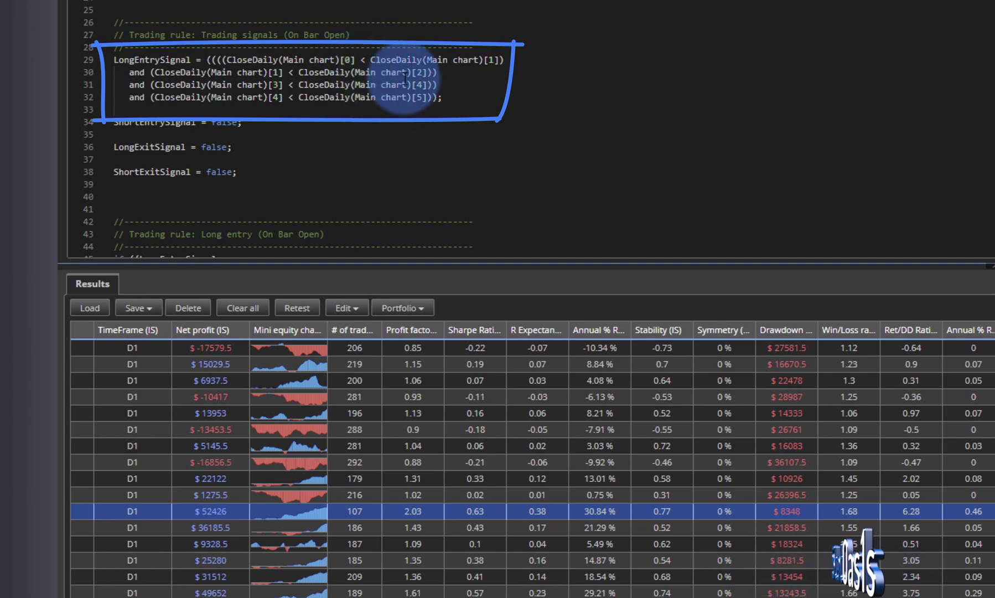
# - Compare the LongEntrySignal close comparisons in the pseudo code of the 107-trade strategy and the last three strategies in the databank
pyautogui.click(316, 560)
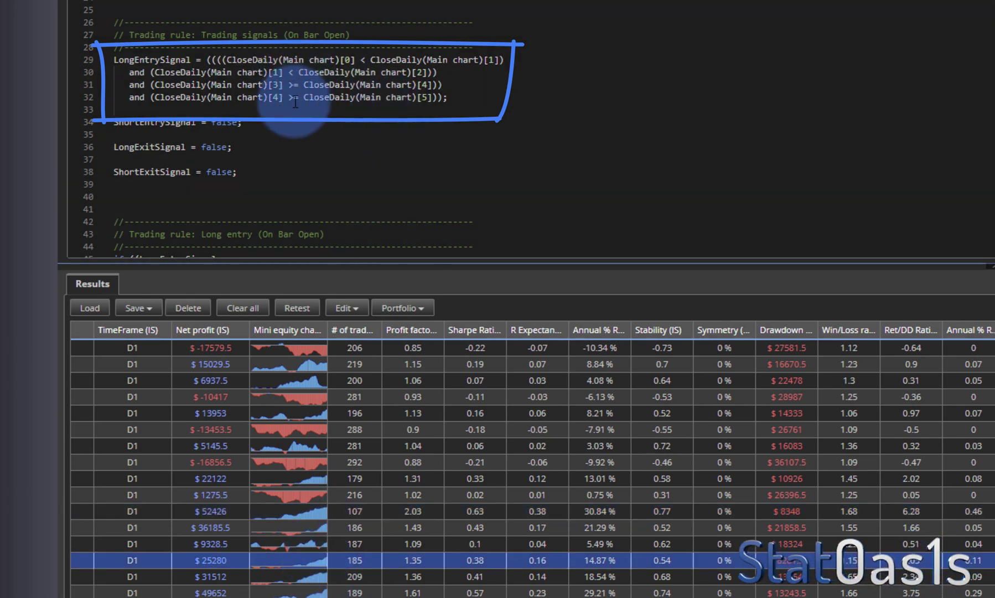
pyautogui.click(308, 577)
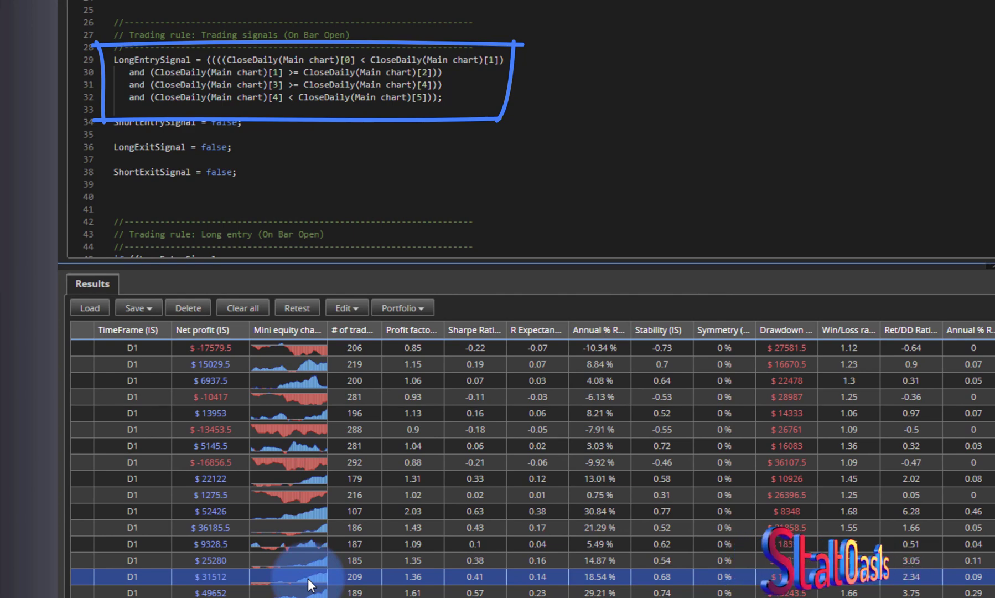
pyautogui.click(308, 592)
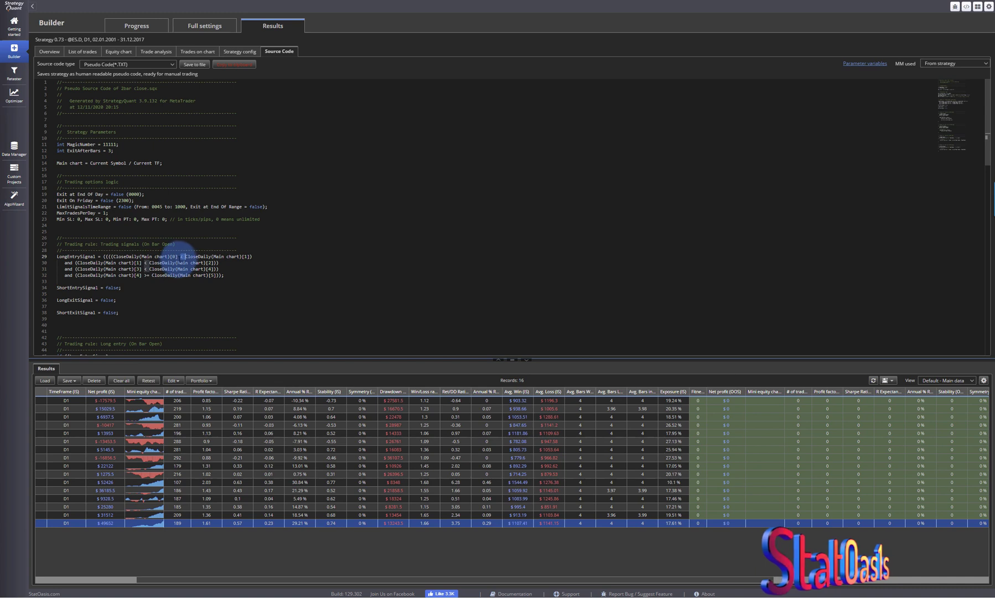
pyautogui.click(150, 483)
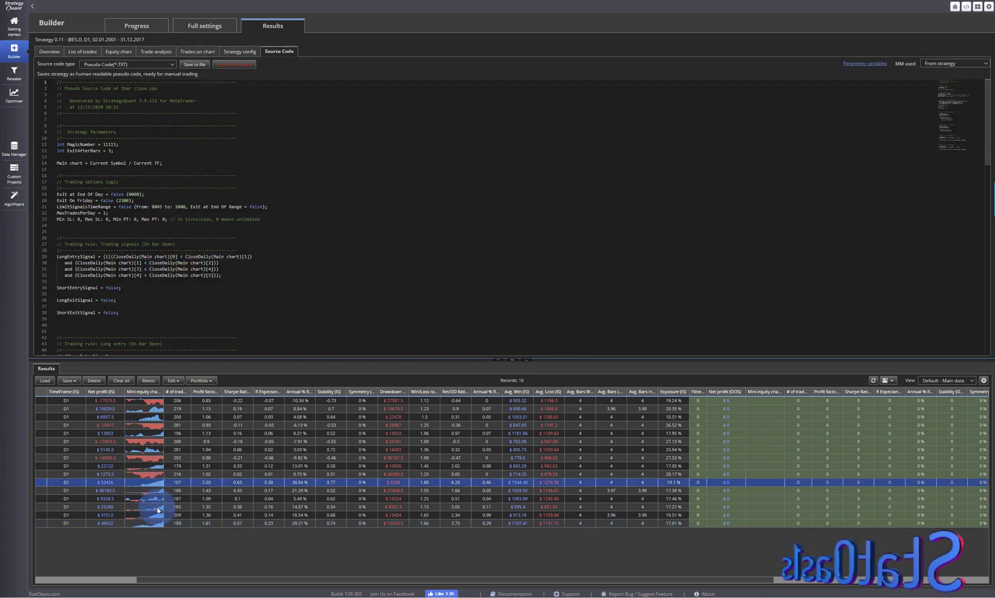
pyautogui.click(157, 508)
pyautogui.click(157, 516)
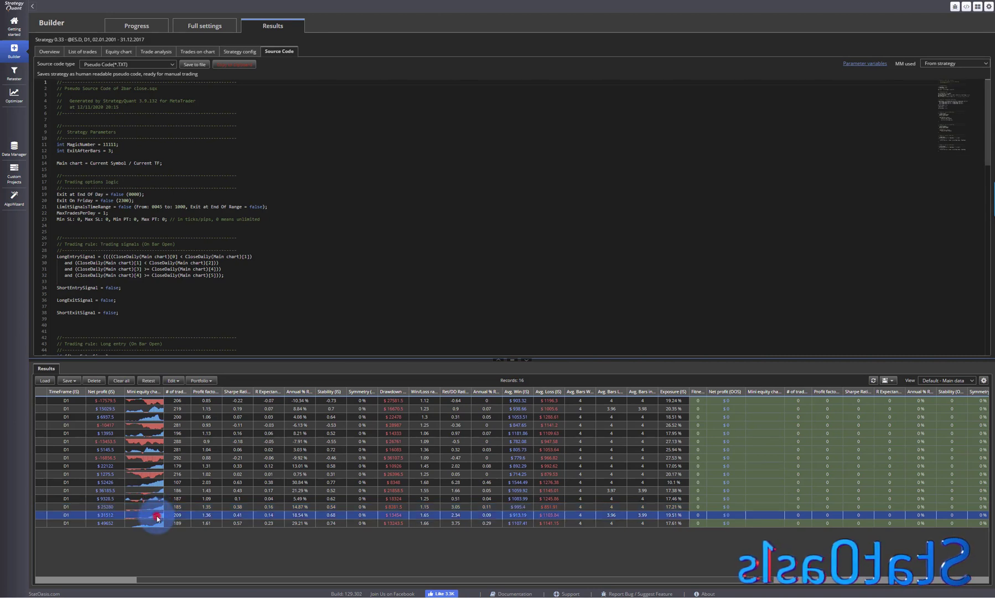
pyautogui.click(157, 524)
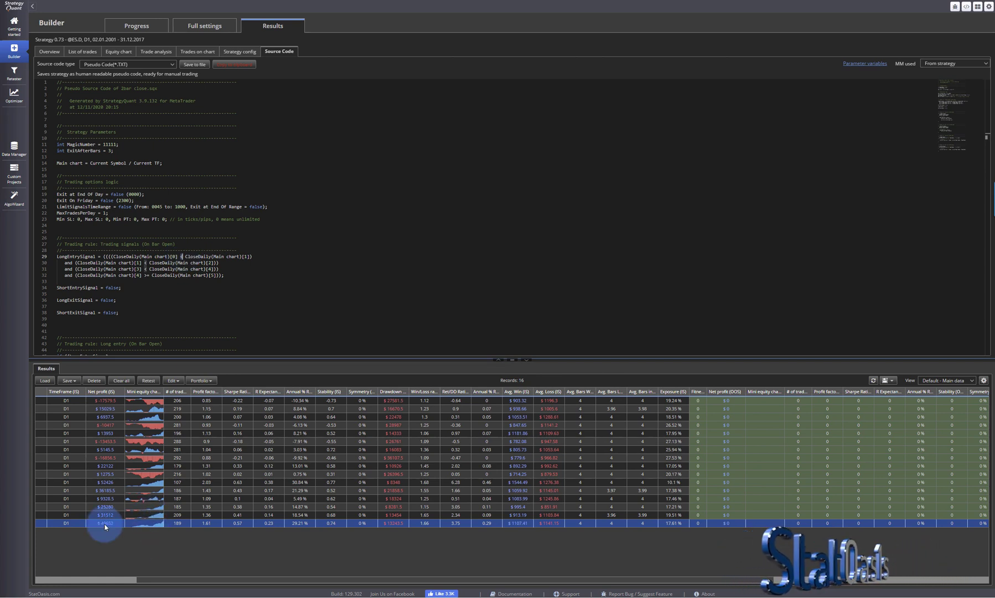
# - Reset the backtest dates to the full available range and set the OOS1 out-of-sample part to start on 2017.12.31
pyautogui.click(213, 26)
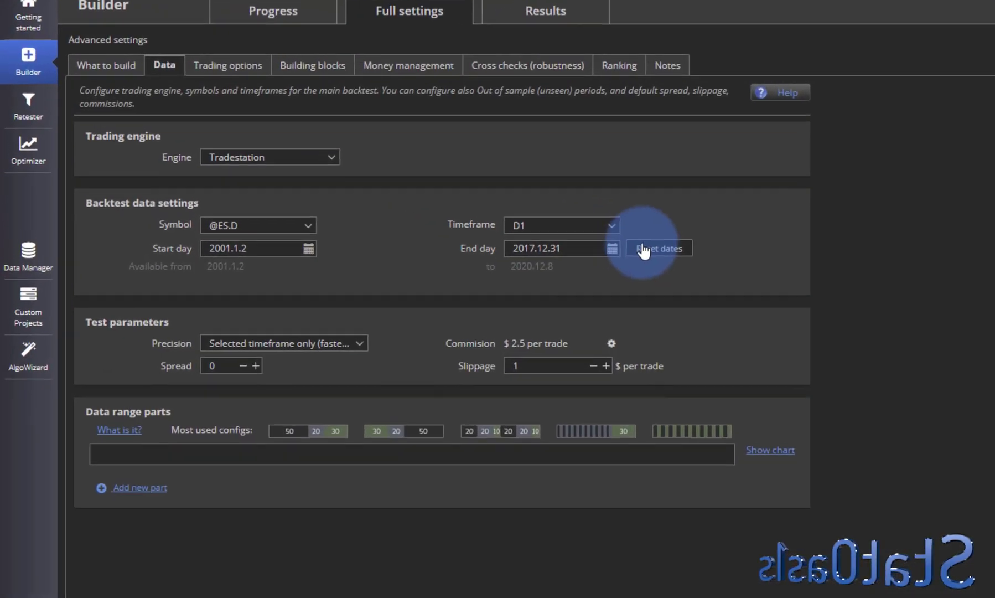
pyautogui.click(322, 144)
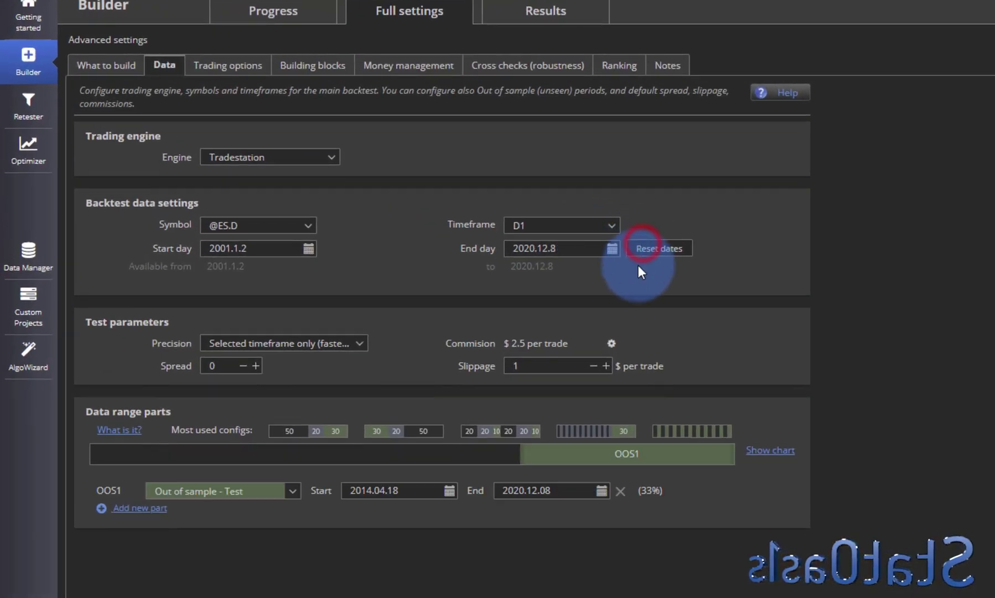
pyautogui.click(448, 490)
pyautogui.click(449, 509)
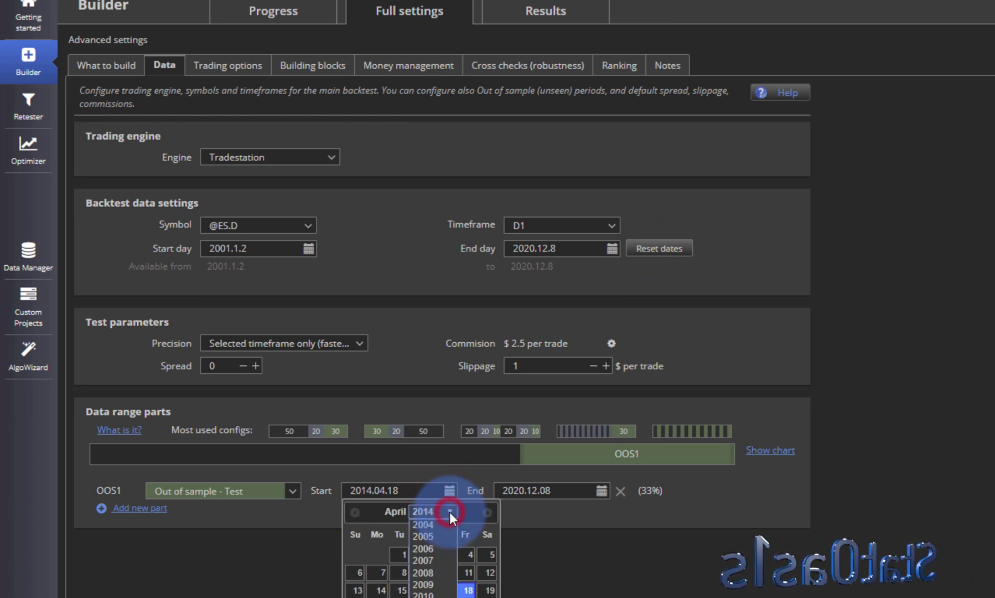
pyautogui.click(450, 489)
pyautogui.click(448, 489)
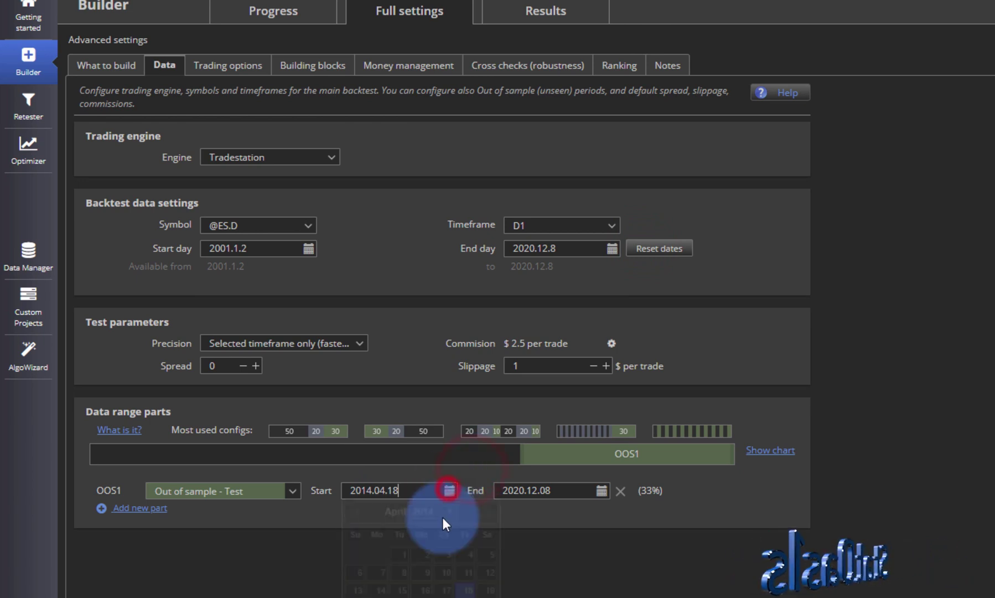
pyautogui.click(449, 512)
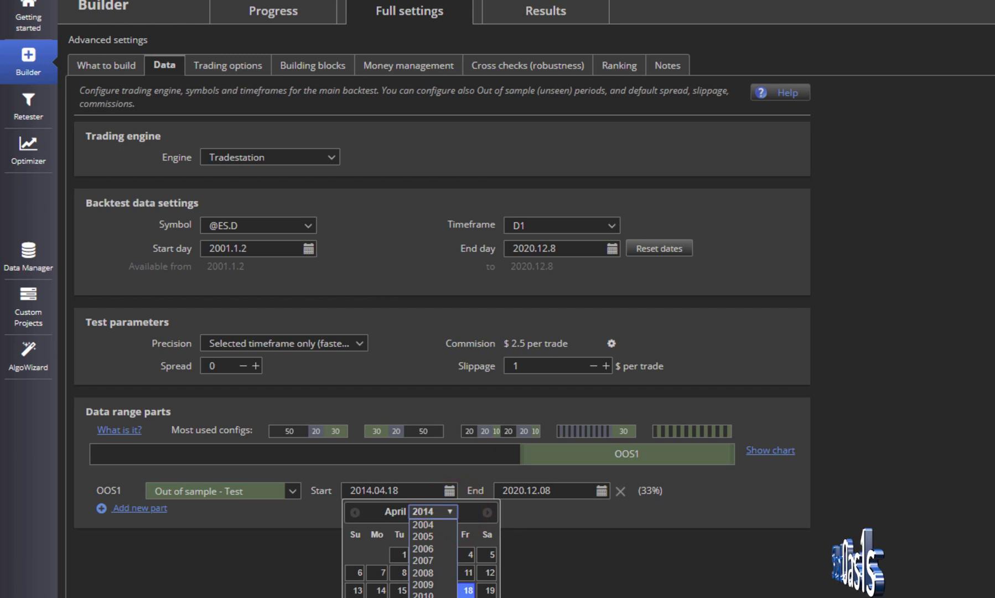
pyautogui.click(432, 587)
pyautogui.click(487, 512)
pyautogui.click(487, 511)
pyautogui.doubleClick(486, 512)
pyautogui.doubleClick(487, 511)
pyautogui.doubleClick(487, 511)
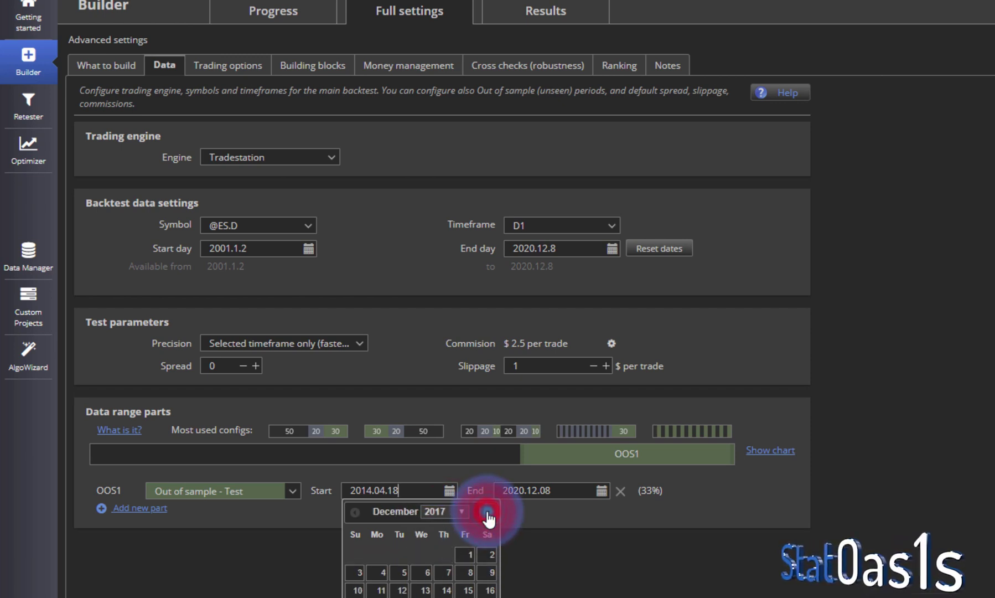
pyautogui.click(357, 596)
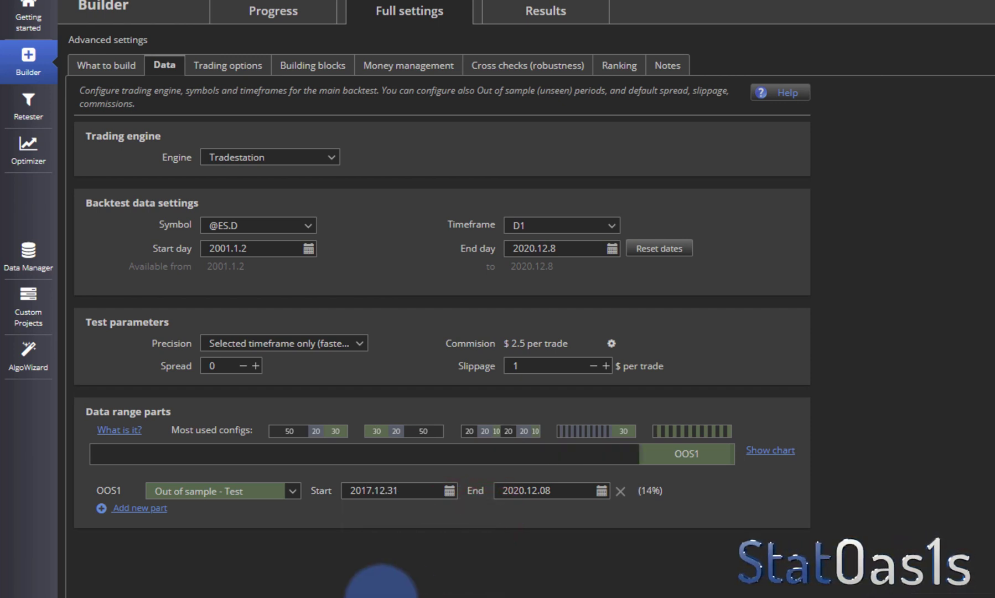
# - Run the strategy build with the out-of-sample period included, and stop it once the pattern combinations are generated again
pyautogui.click(275, 16)
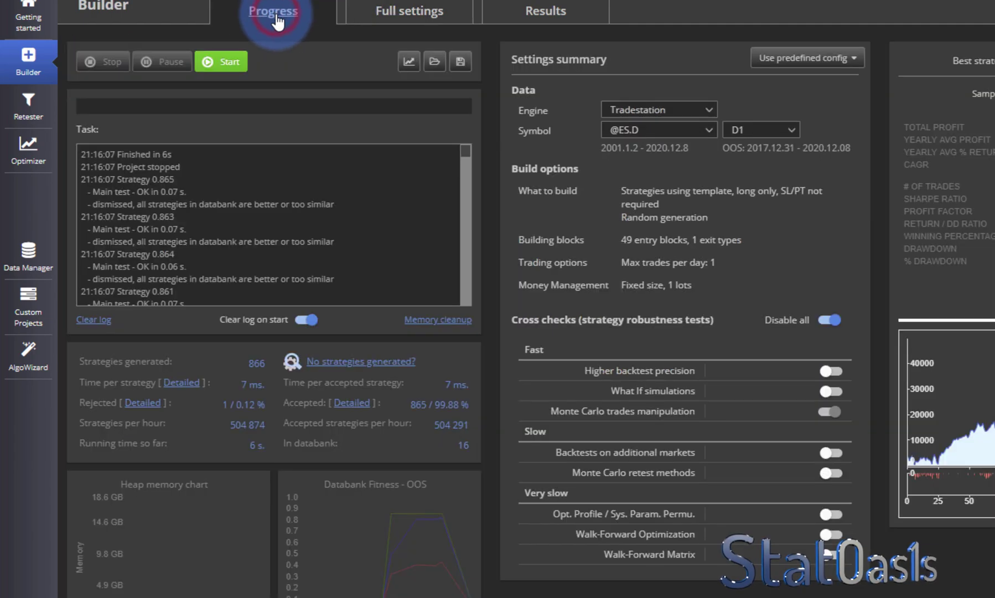
pyautogui.click(231, 65)
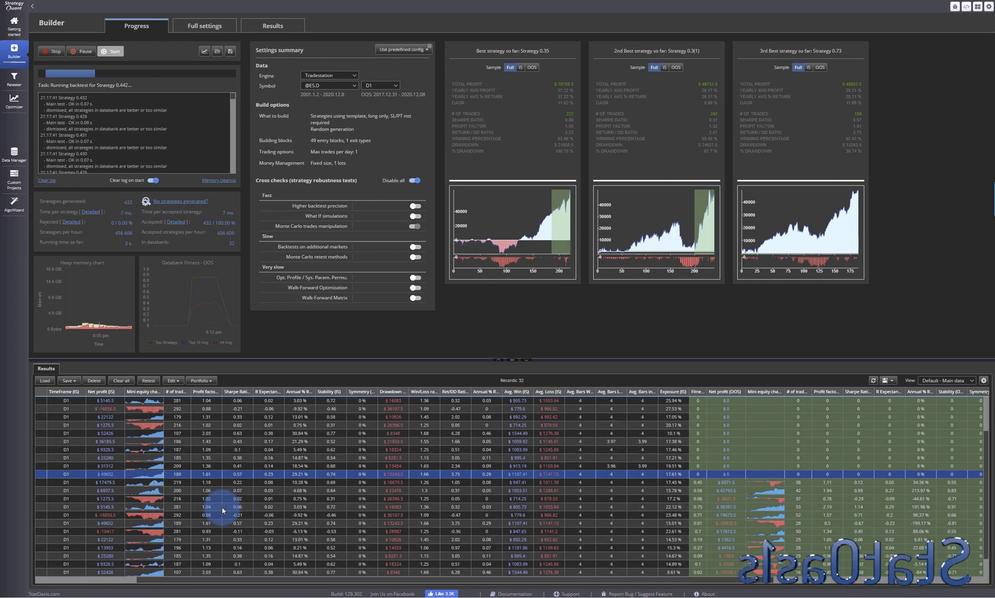
pyautogui.click(50, 54)
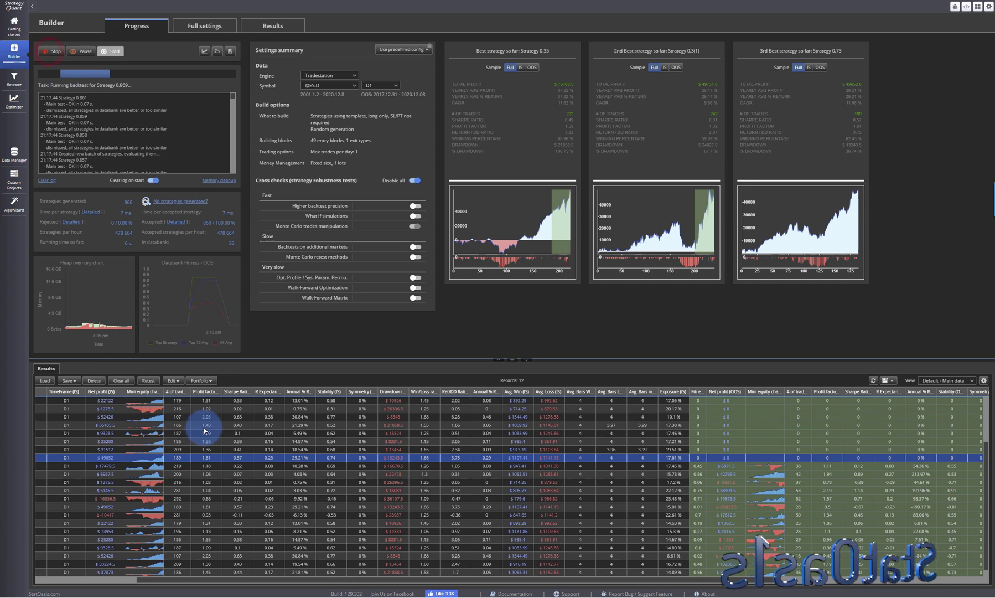
# - Compare the earlier 189-trade strategy with its newly built counterpart that includes the out-of-sample period
pyautogui.doubleClick(141, 458)
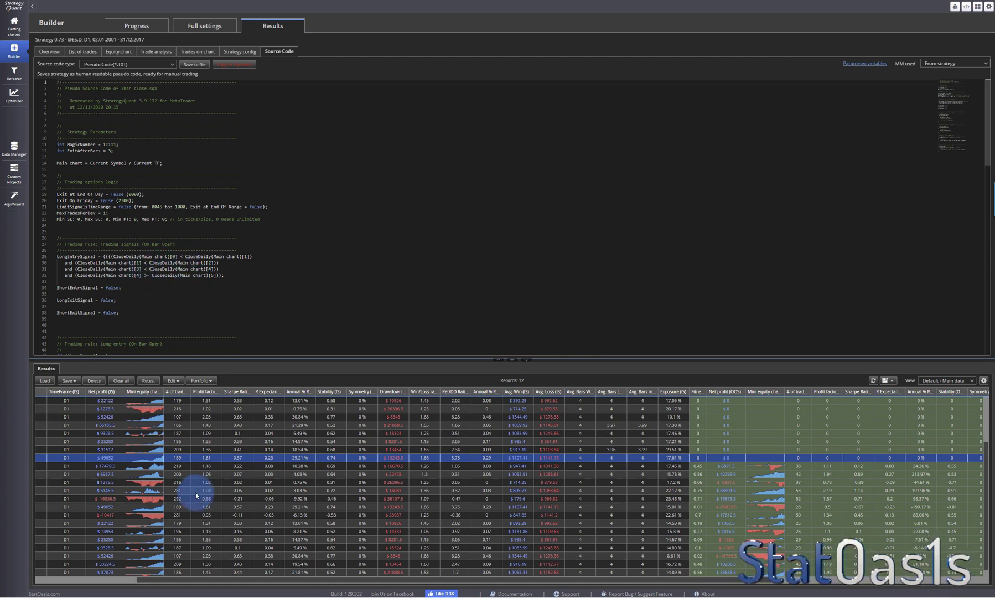
pyautogui.click(150, 508)
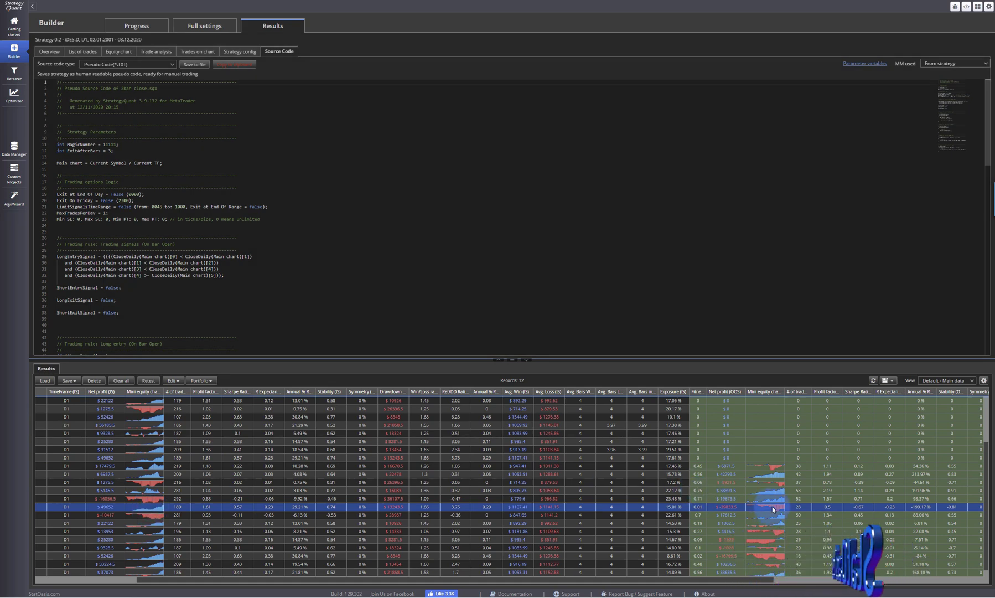
pyautogui.scroll(-1, 772, 506)
pyautogui.scroll(-1, 772, 506)
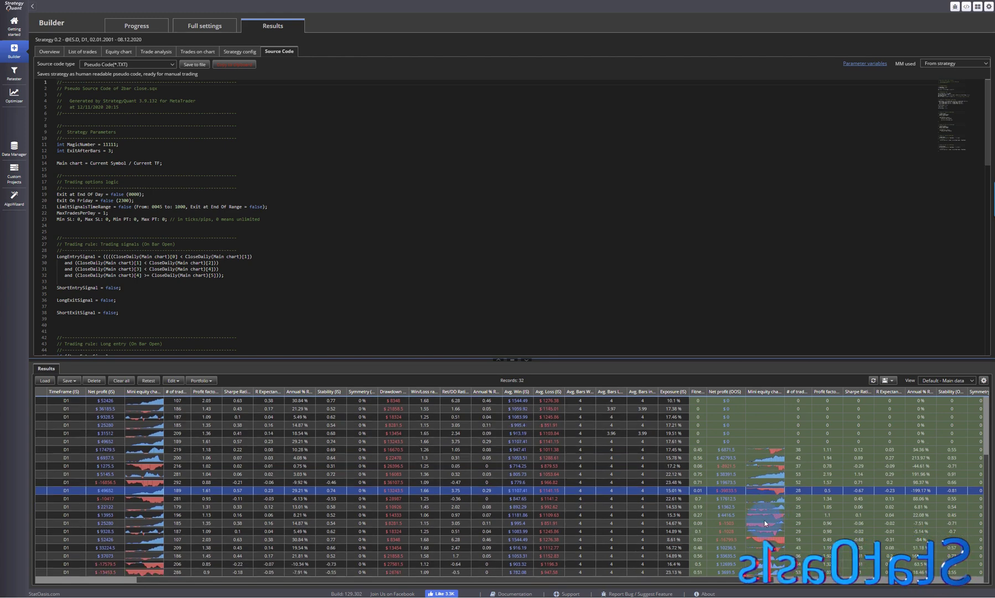
# - Open the new 186-trade strategy with out-of-sample results near the end of the databank and view its equity chart
pyautogui.click(772, 555)
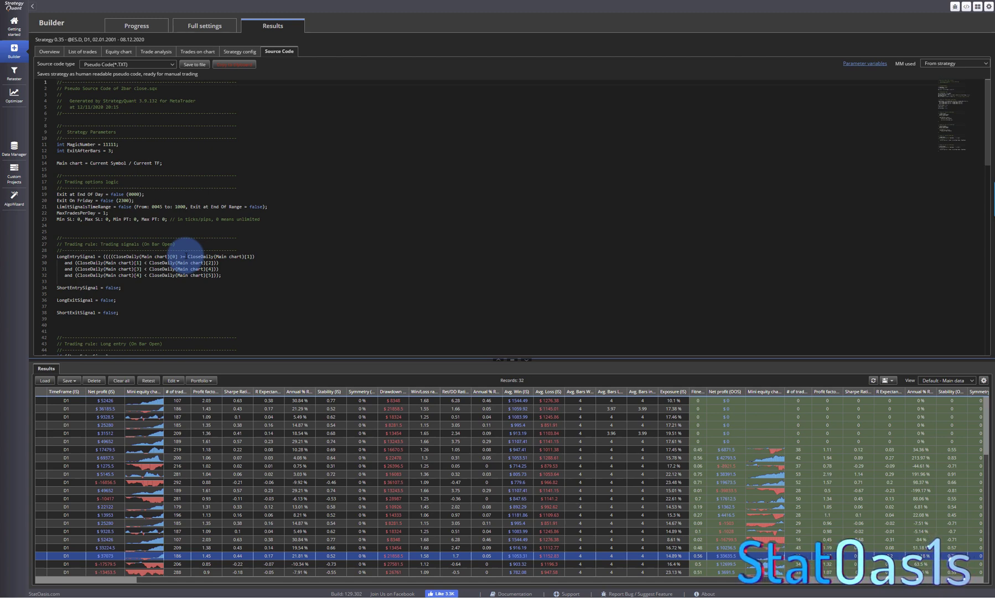
pyautogui.click(118, 51)
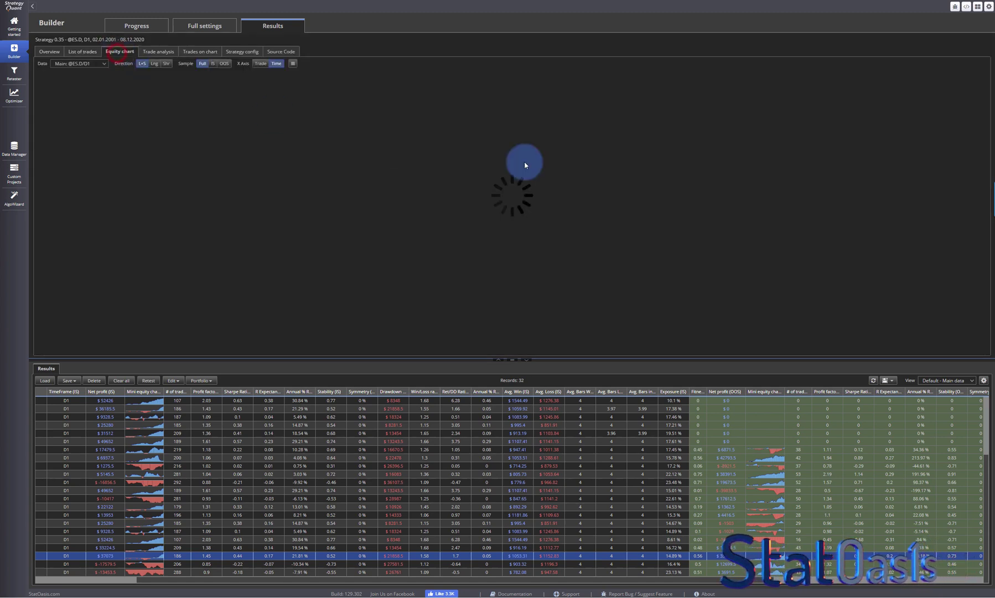
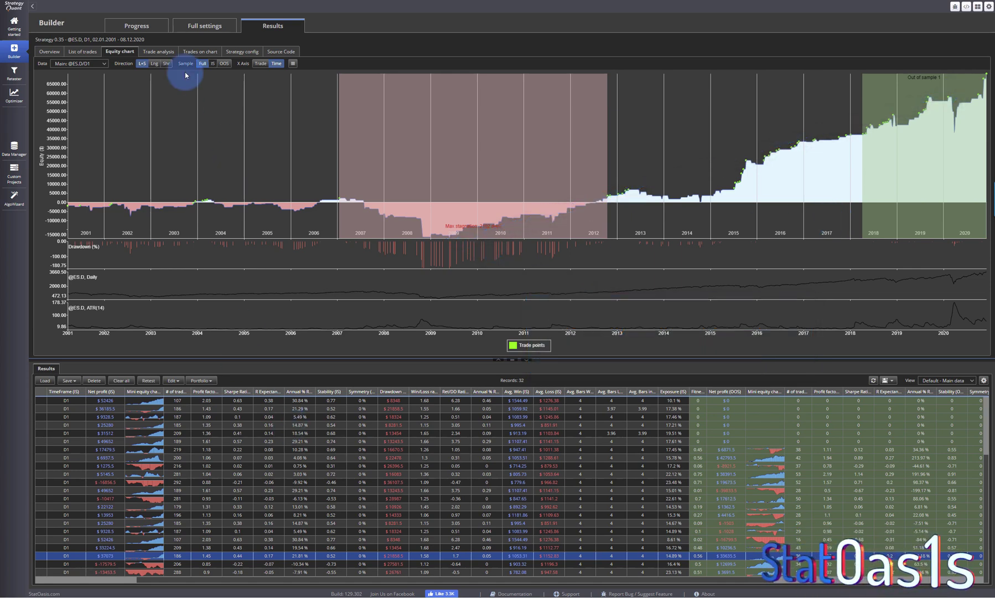
# - Check the trading signals of the 4bar close.sqx template in AlgoWizard and return to the Builder results
pyautogui.click(14, 198)
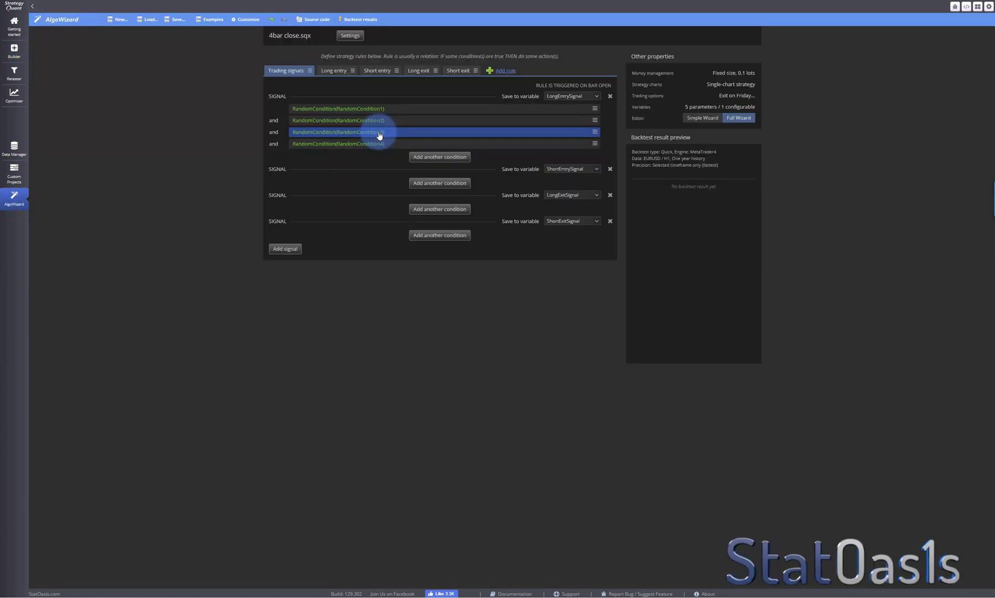
pyautogui.click(382, 71)
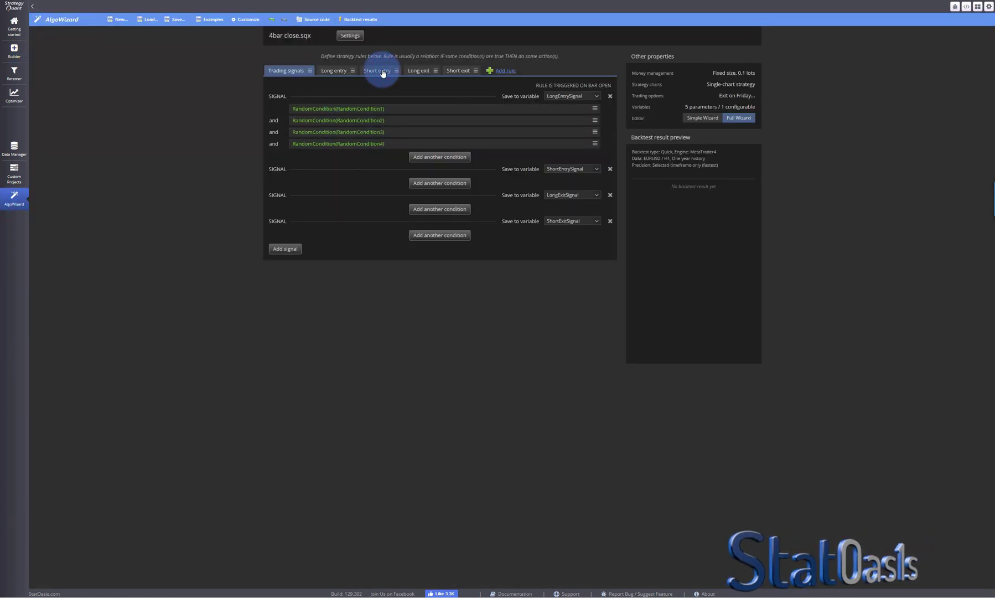
pyautogui.click(278, 70)
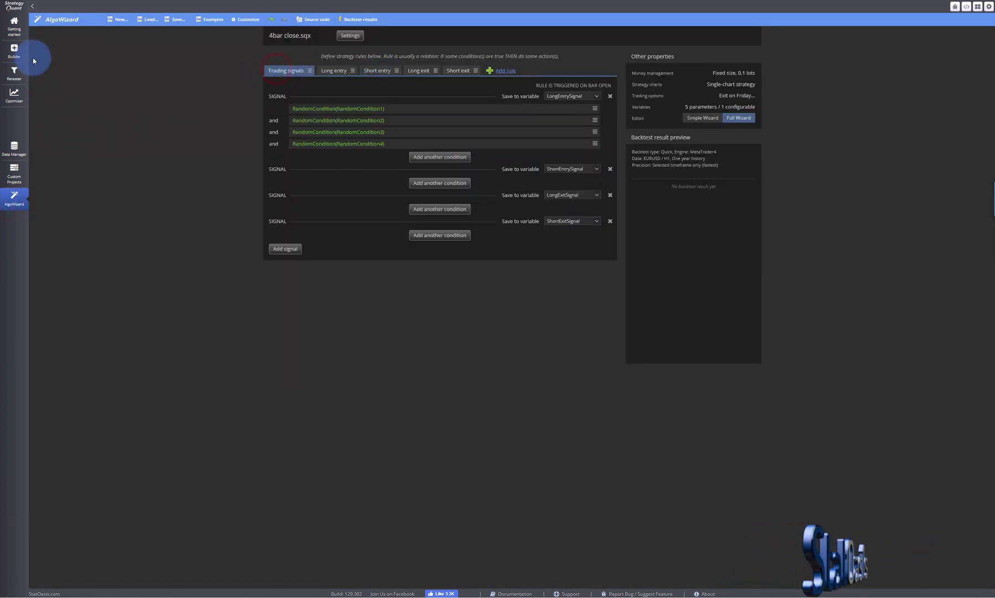
pyautogui.click(22, 52)
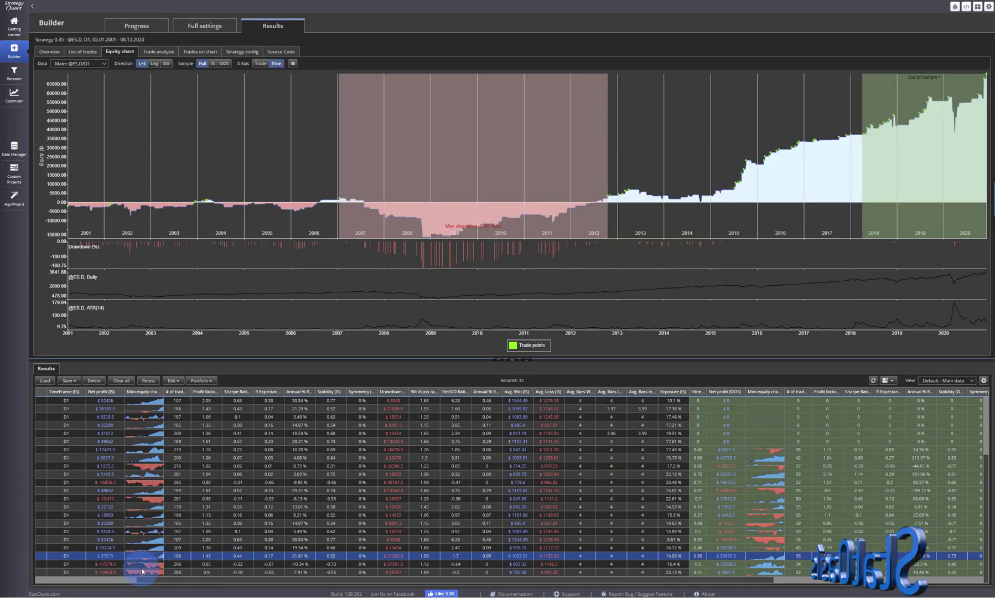
# - Select the losing 281-trade strategy with out-of-sample results in the databank, and switch back to the AlgoWizard template
pyautogui.click(147, 500)
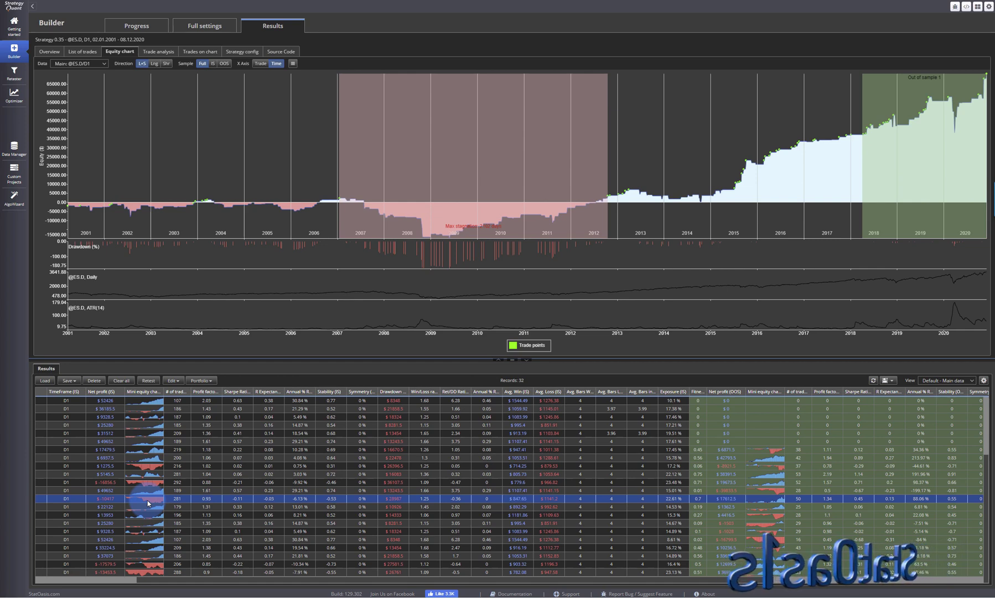
pyautogui.click(202, 26)
pyautogui.click(14, 197)
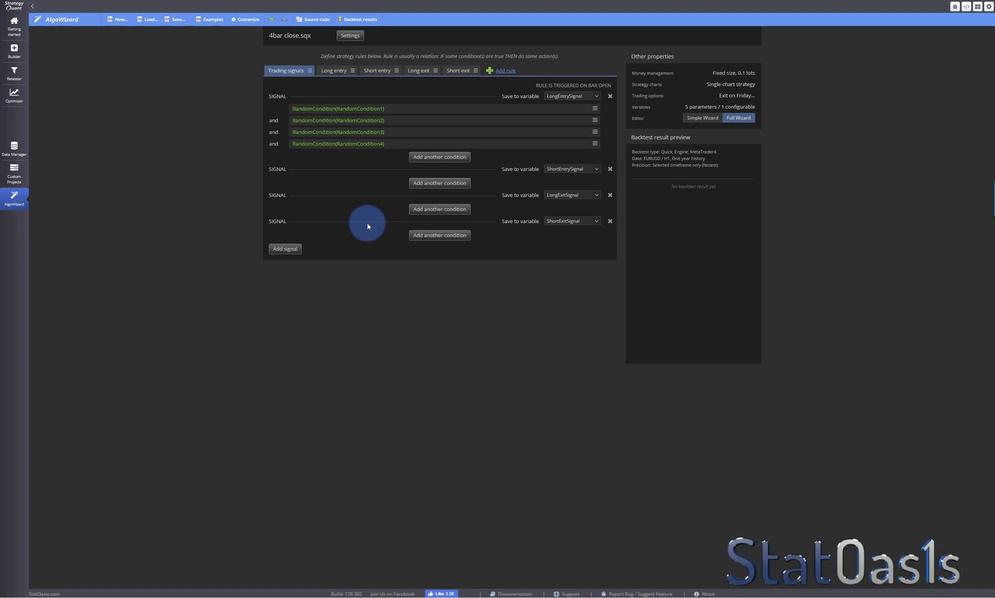
pyautogui.click(424, 156)
pyautogui.click(436, 352)
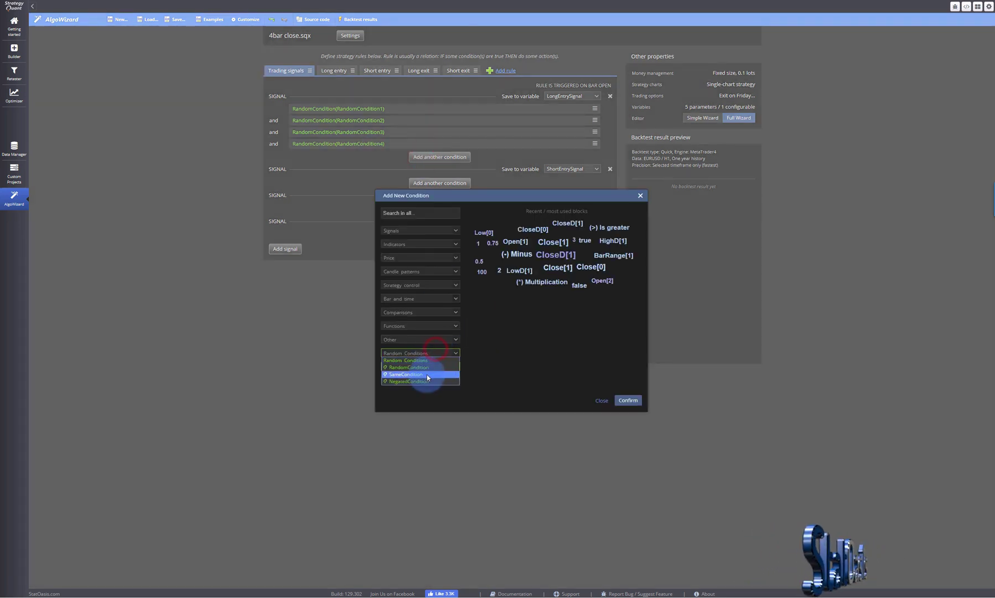
pyautogui.click(428, 368)
pyautogui.click(575, 301)
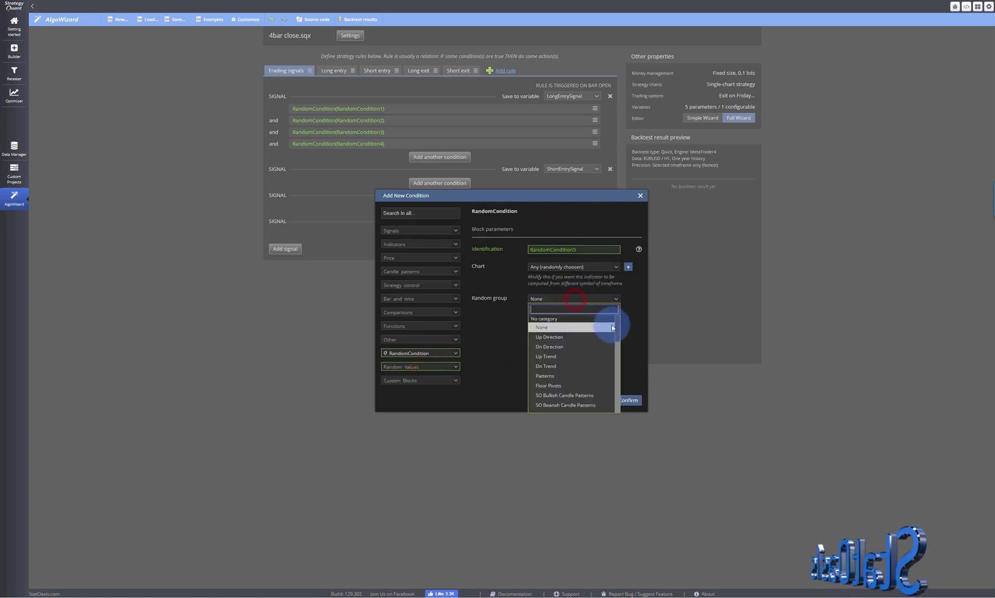
pyautogui.moveTo(616, 330); pyautogui.dragTo(579, 380)
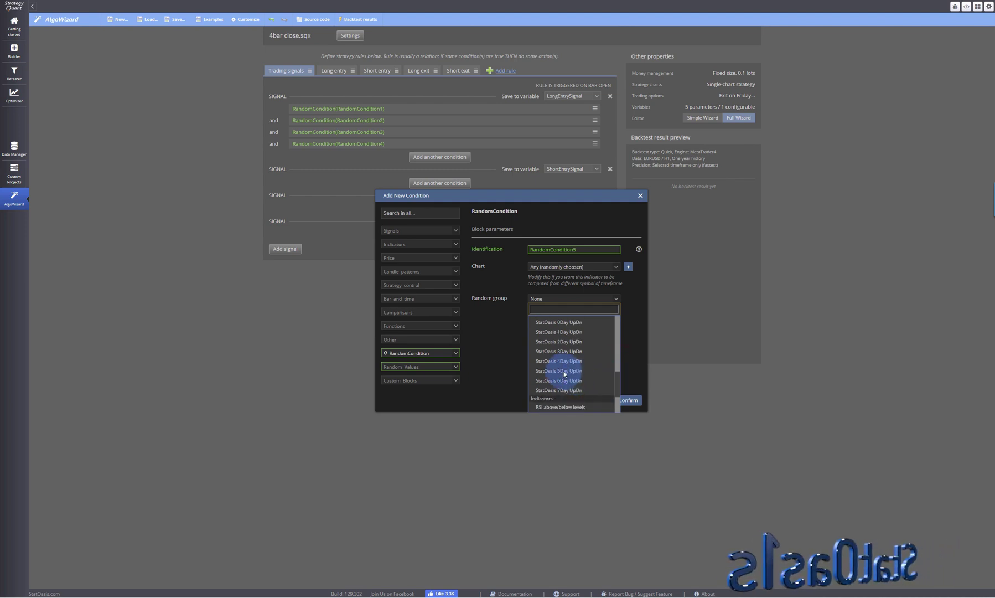
pyautogui.click(563, 371)
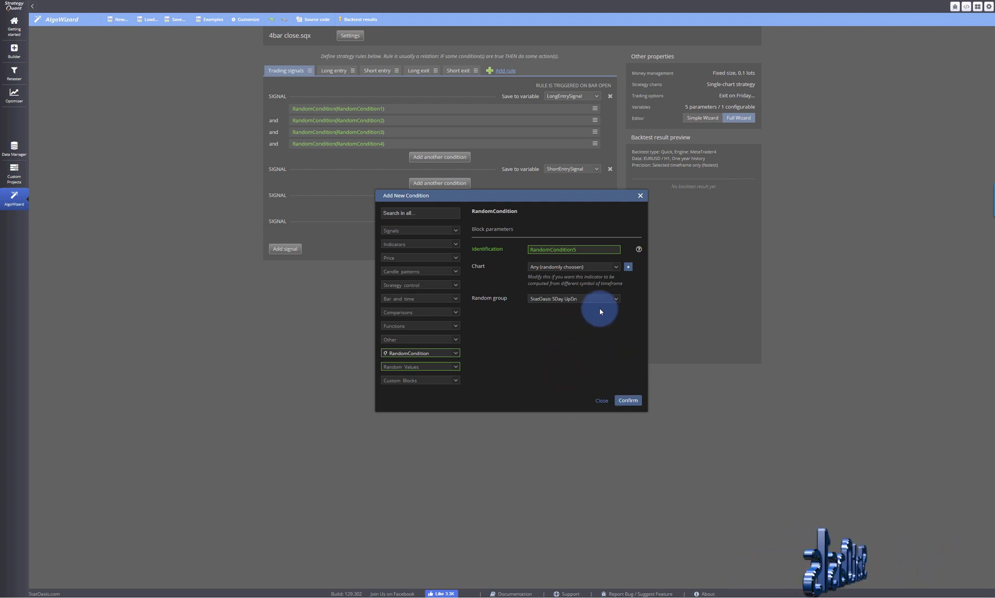
pyautogui.click(603, 399)
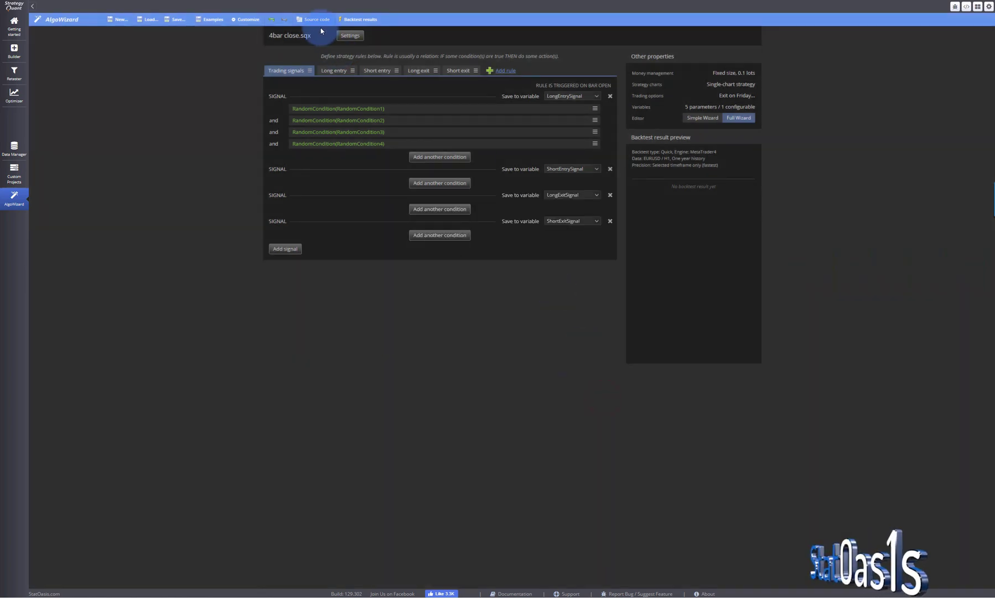
# - Open the AlgoWizard random groups and show the conditions in the StatOasis 1Day UpDn group
pyautogui.click(247, 18)
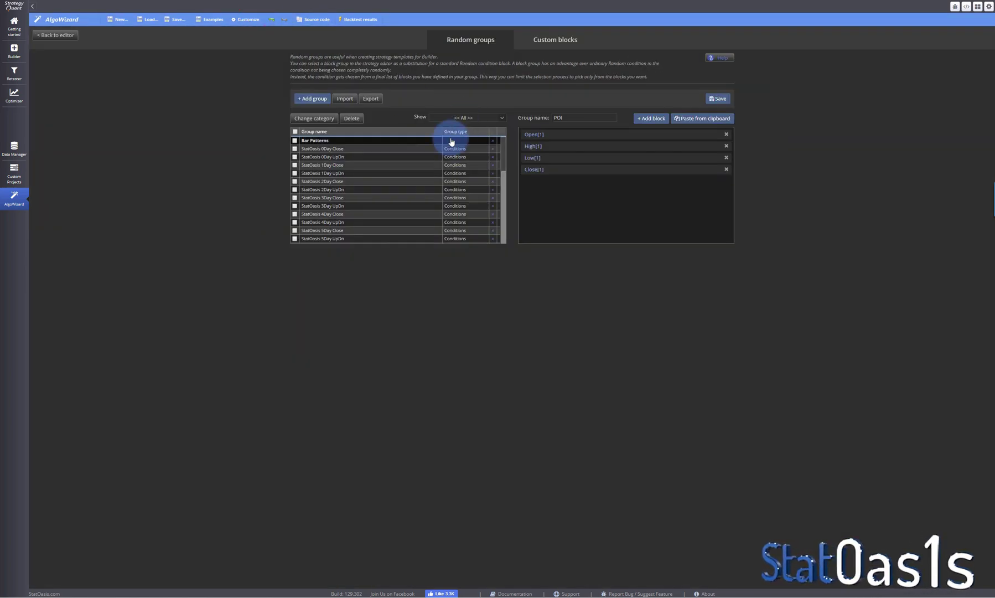
pyautogui.click(357, 173)
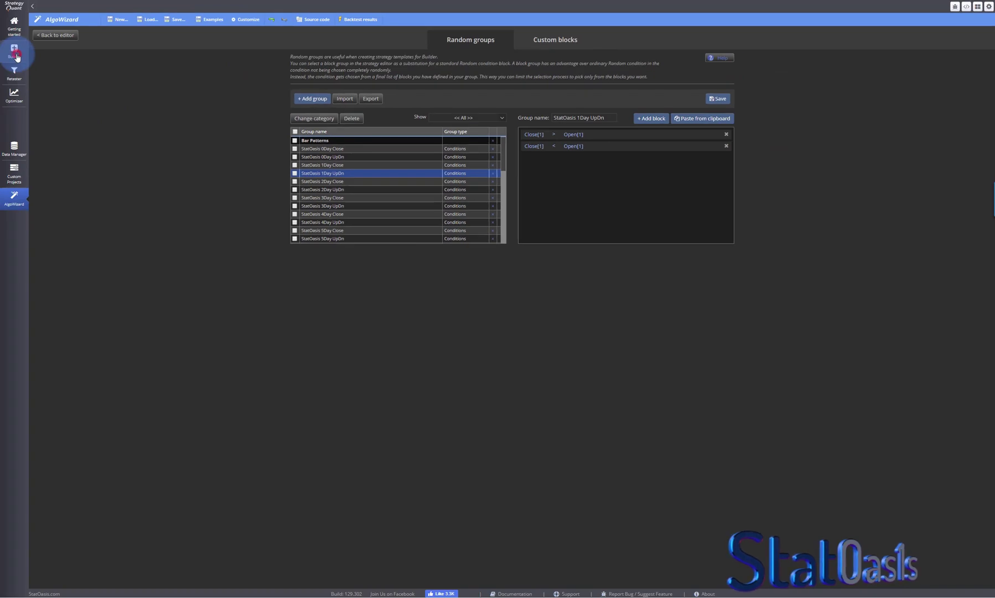
# - Enable the Aroon Up crosses below Aroon Down and Aroon Up rises from bottom signals in the Builder's building blocks
pyautogui.click(15, 55)
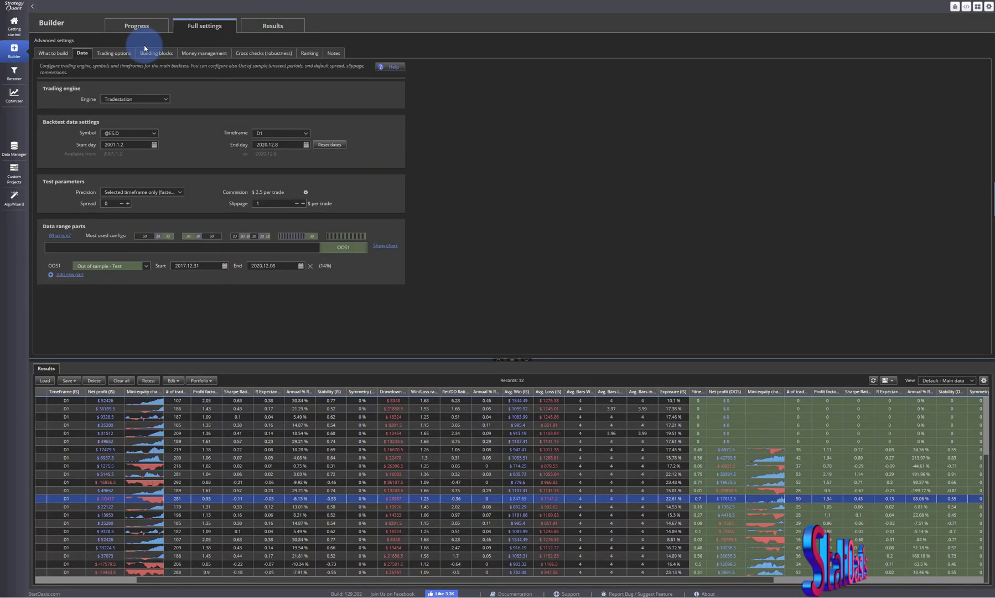
pyautogui.click(159, 53)
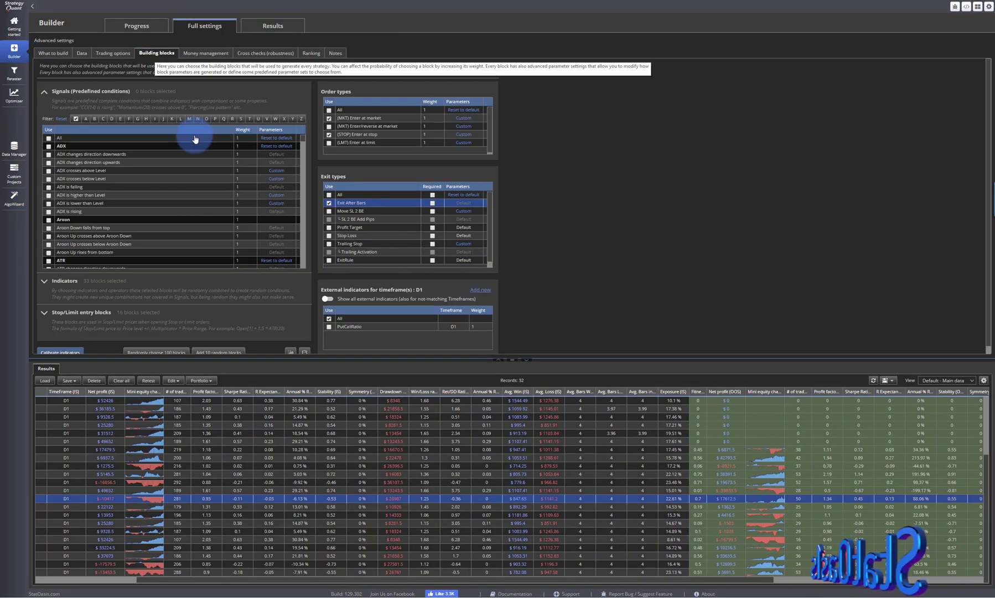
pyautogui.click(115, 244)
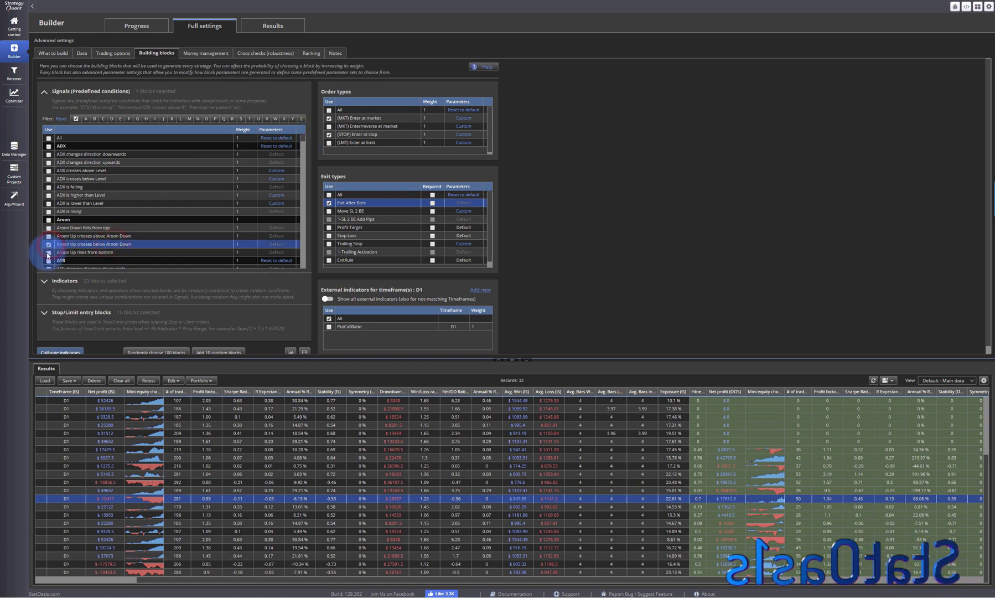
pyautogui.click(49, 253)
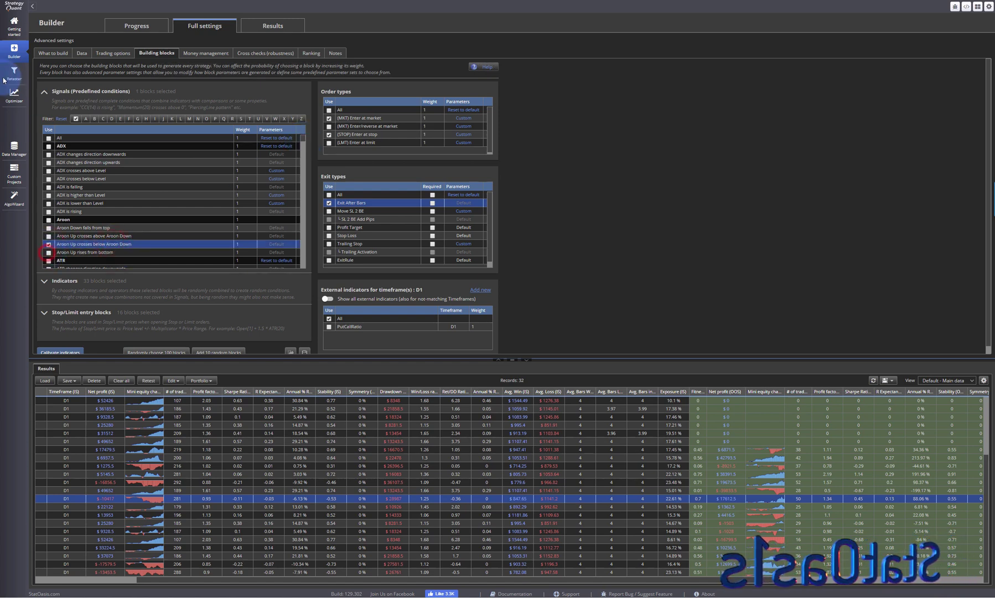
# - Show the Builder's strategy type, template and additional build configuration settings
pyautogui.click(122, 380)
pyautogui.click(598, 316)
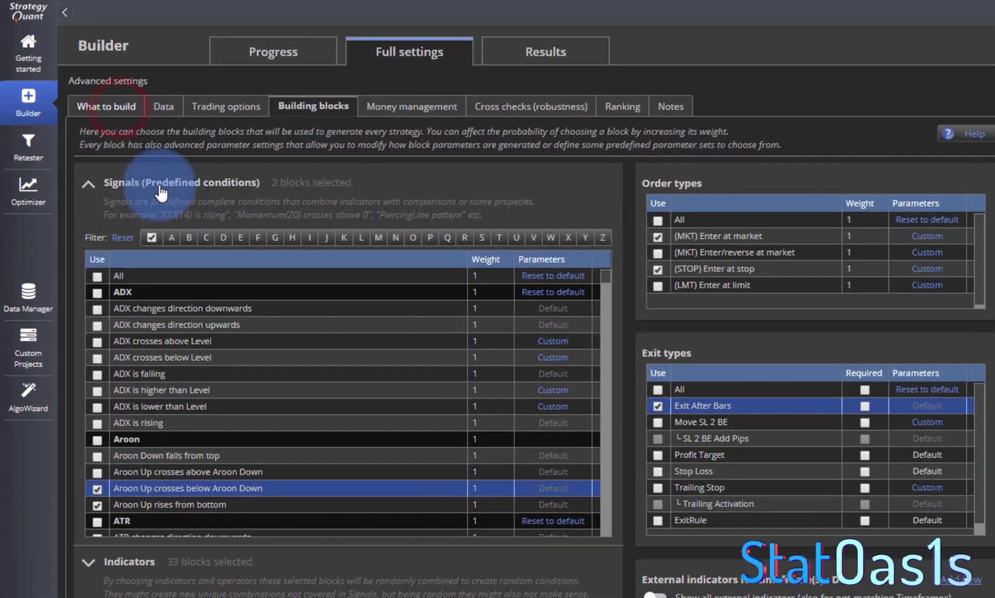
pyautogui.click(106, 106)
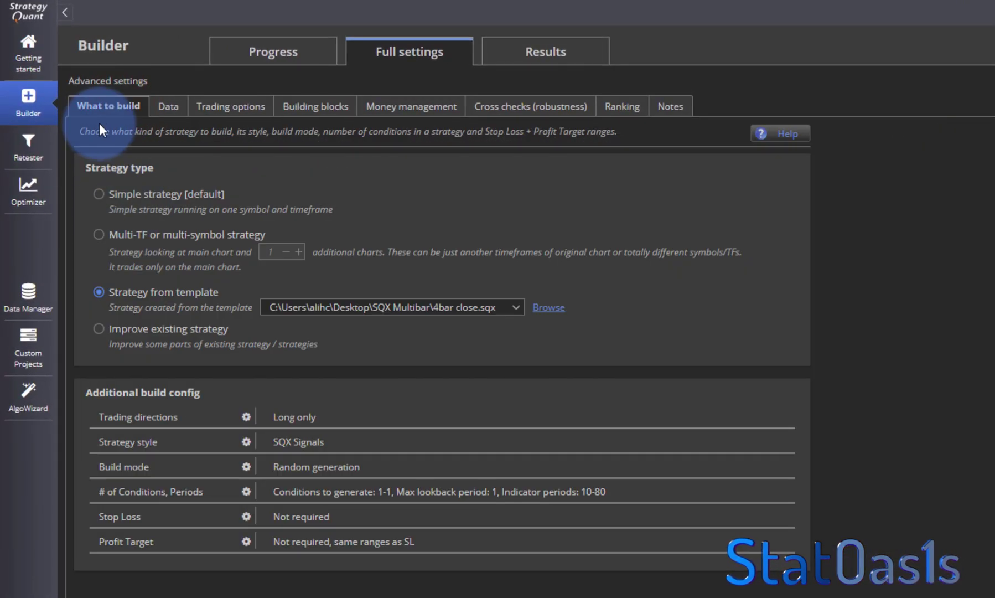
# - Set the strategy type to Simple strategy and give the Exit After Bars exit parameter a fixed value of 3
pyautogui.click(99, 193)
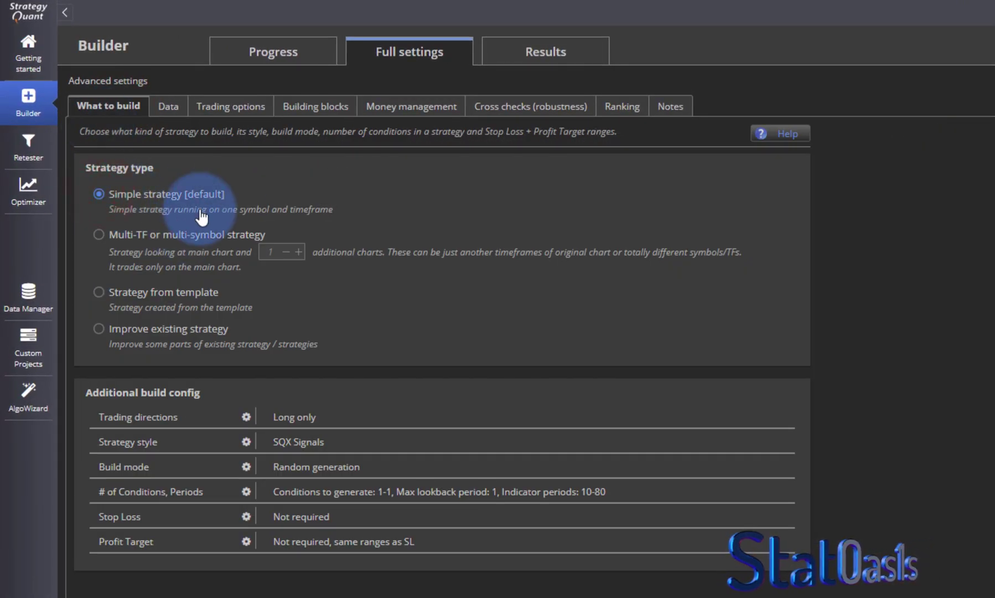
pyautogui.click(220, 107)
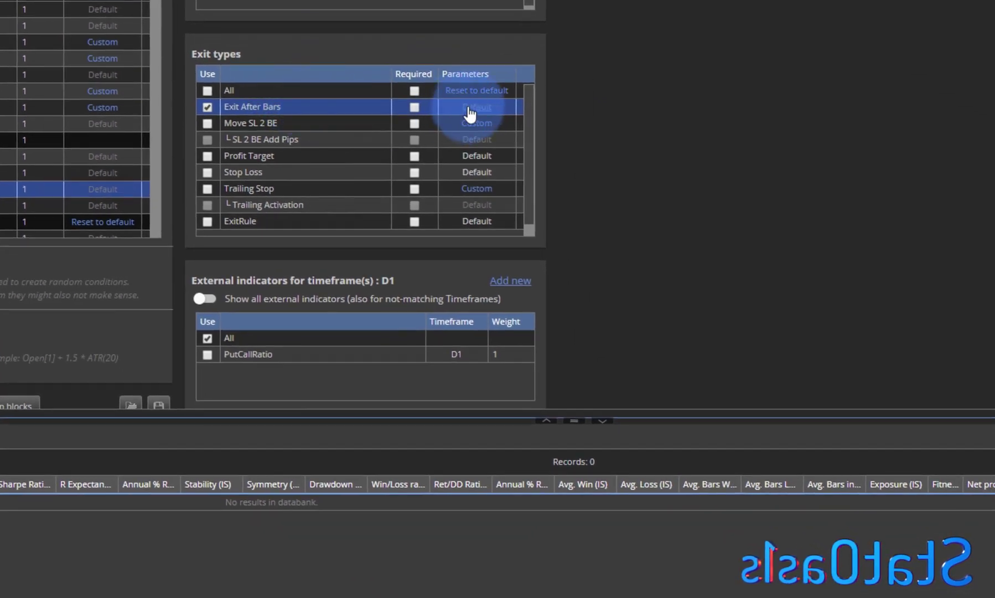
pyautogui.click(470, 111)
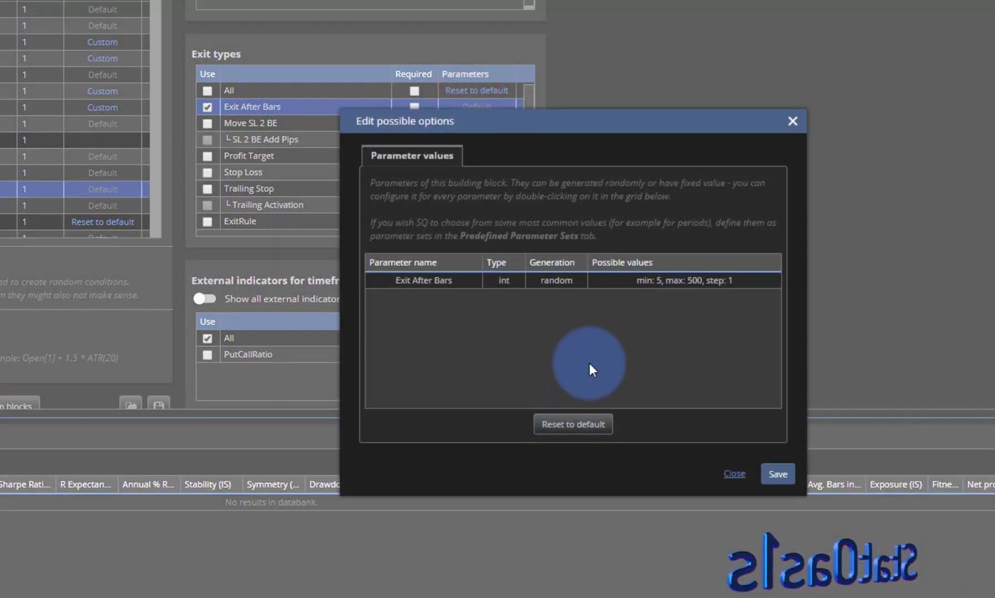
pyautogui.doubleClick(655, 280)
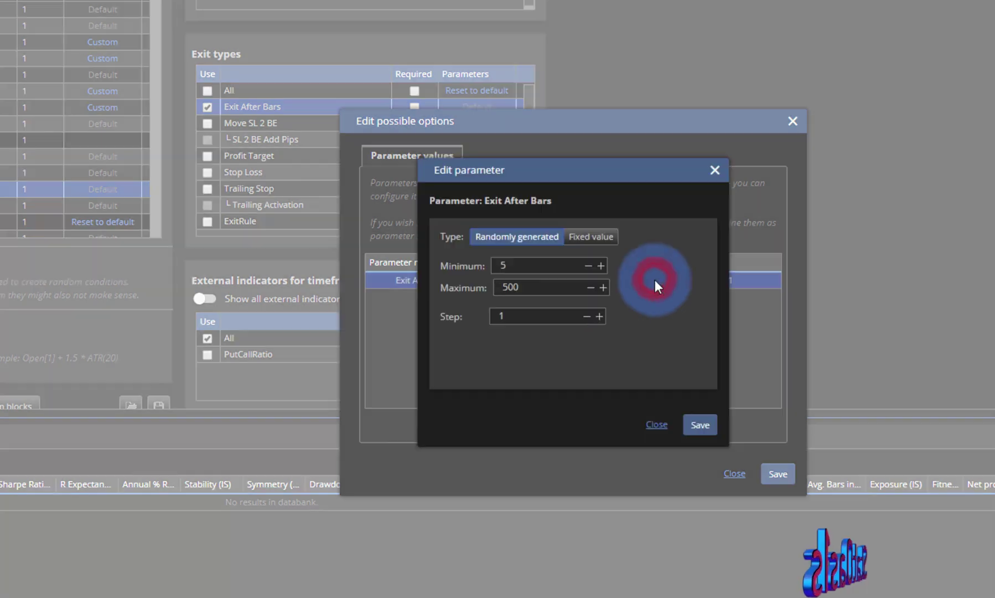
pyautogui.click(582, 244)
pyautogui.doubleClick(529, 266)
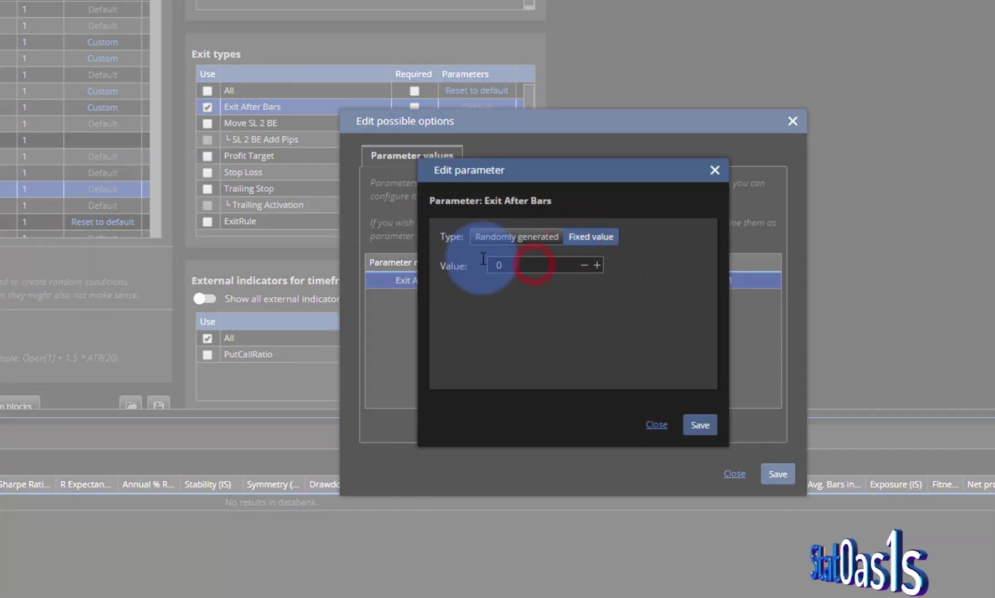
pyautogui.write('3')
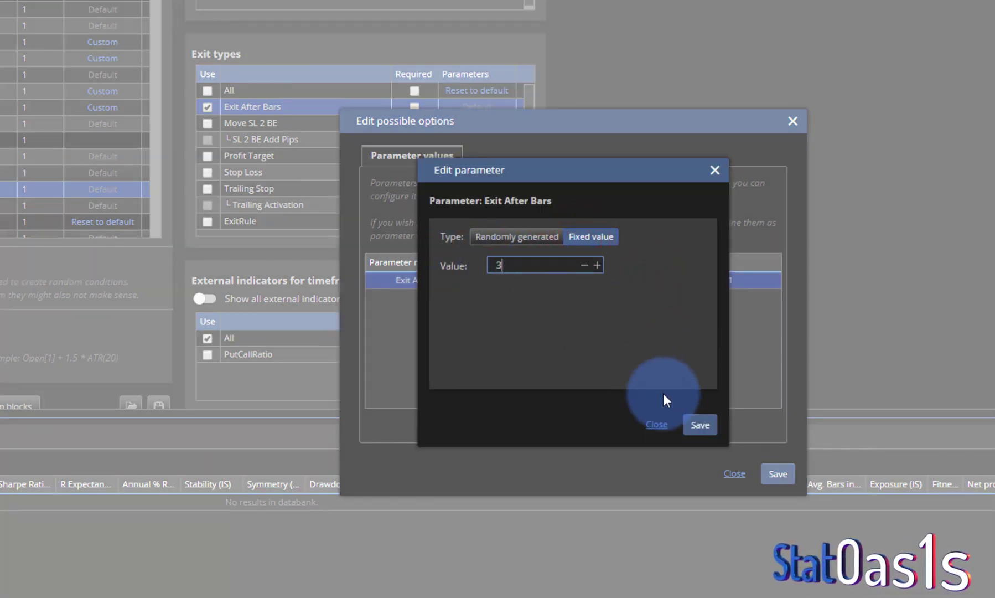
pyautogui.click(699, 425)
pyautogui.click(776, 474)
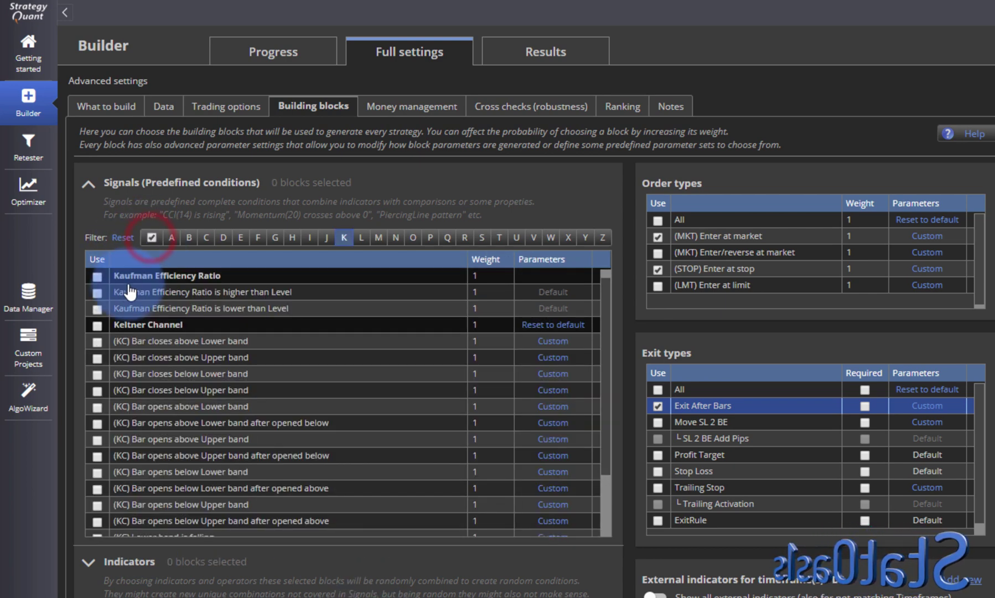
# - Enable the Kaufman Efficiency Ratio higher and lower than Level signals and the StatOasis Pattern Down and Up Short Term Pull Back signals
pyautogui.click(98, 292)
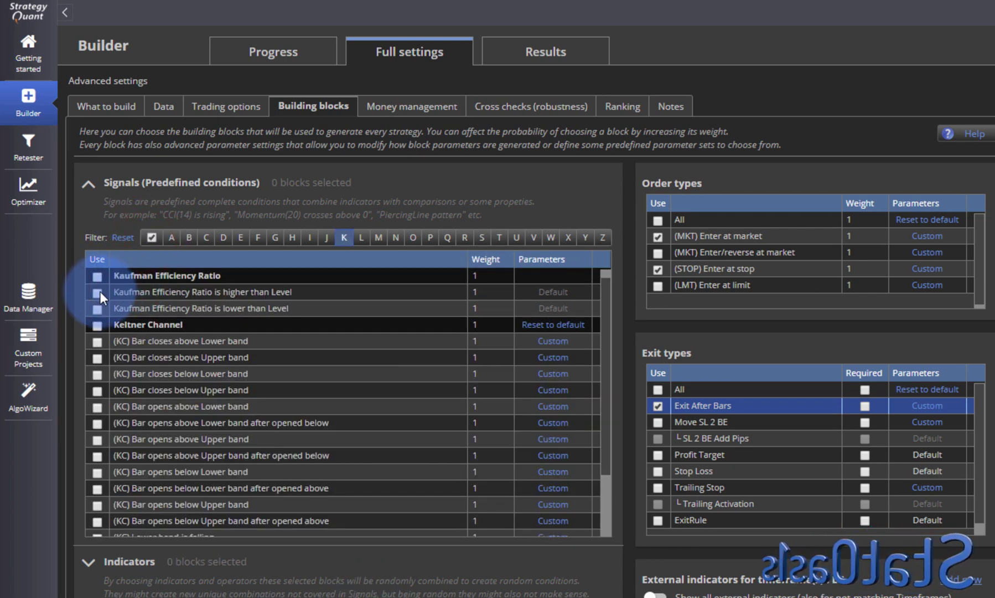
pyautogui.click(98, 307)
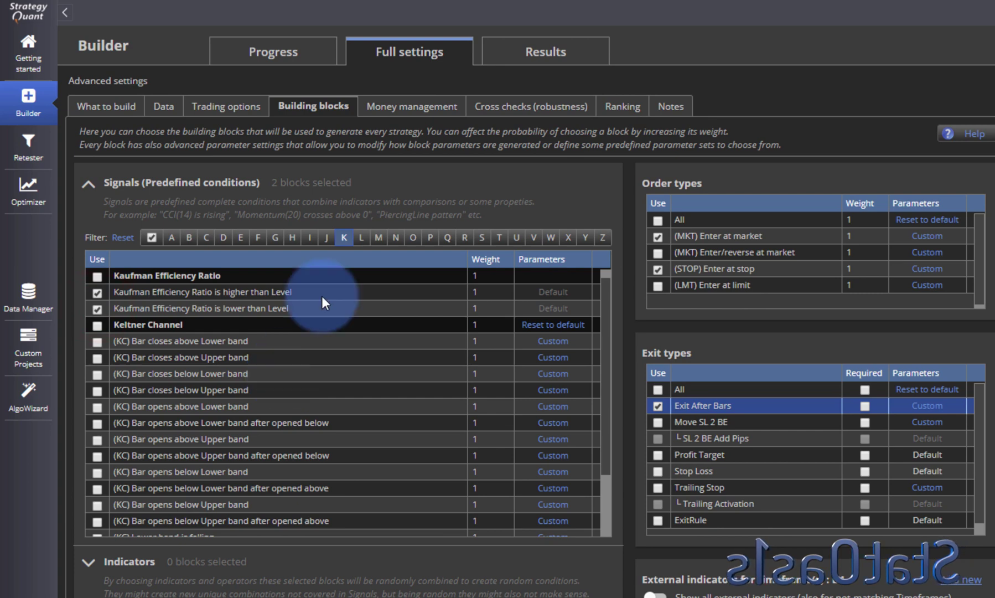
pyautogui.click(481, 238)
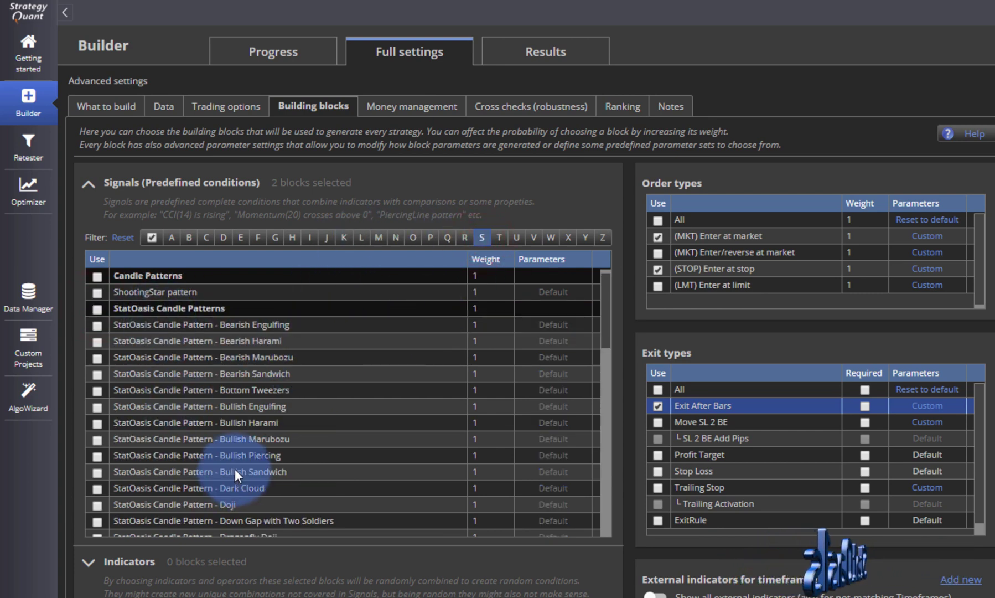
pyautogui.scroll(-1, 345, 447)
pyautogui.scroll(-1, 344, 447)
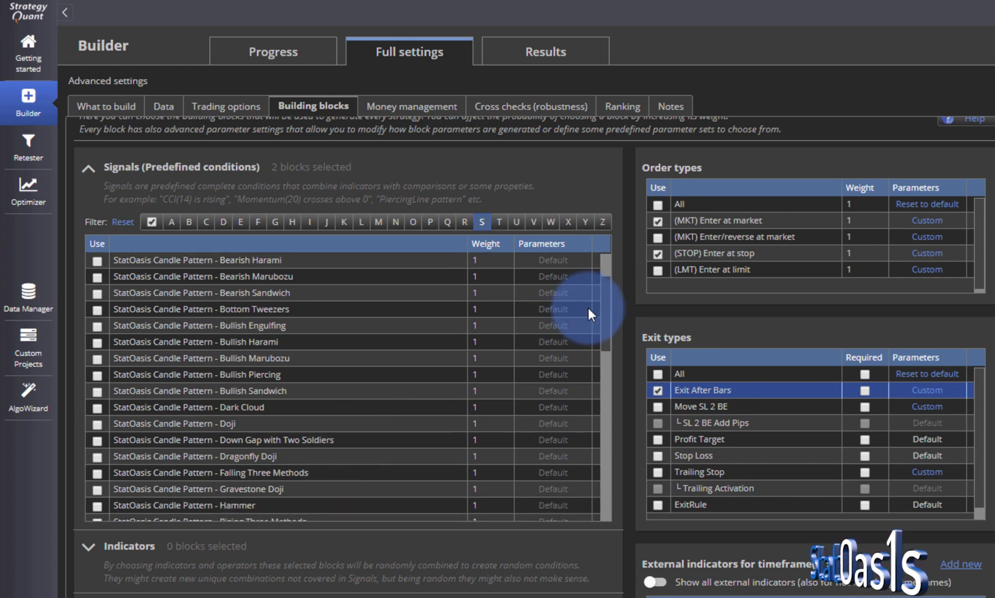
pyautogui.moveTo(607, 305); pyautogui.dragTo(600, 416)
pyautogui.scroll(1, 281, 269)
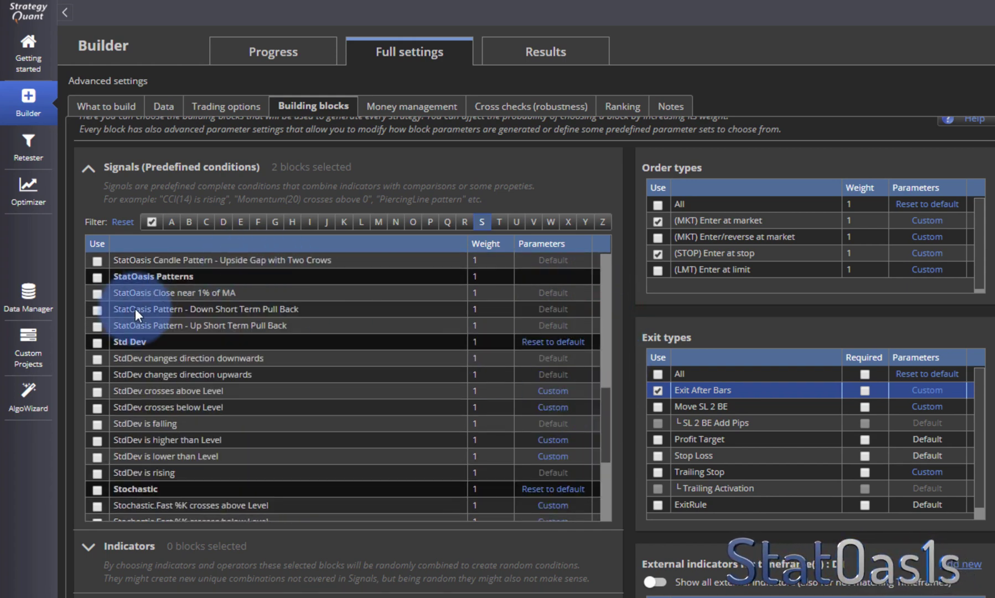
pyautogui.click(97, 309)
pyautogui.click(97, 325)
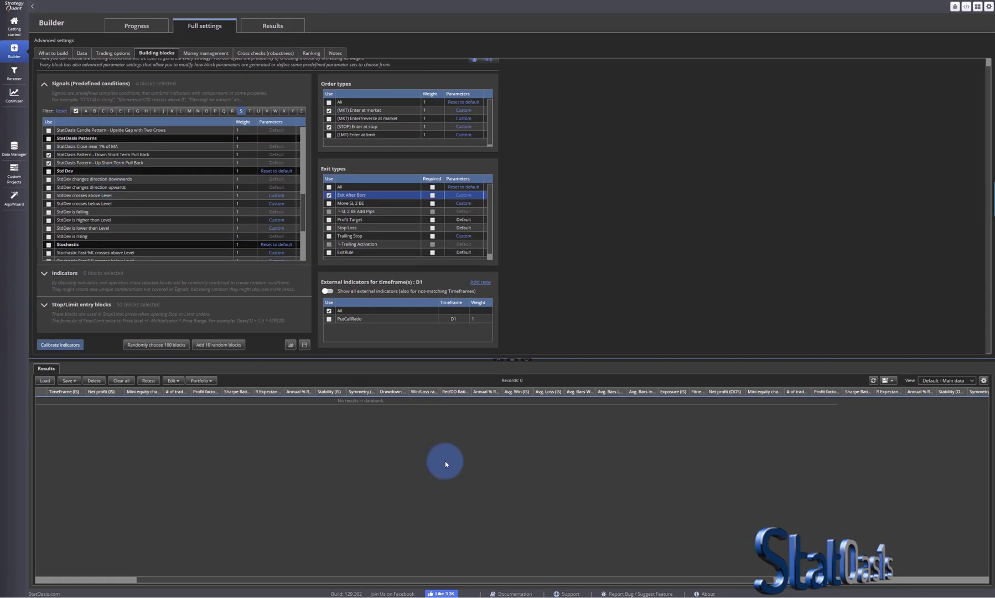
# - Switch to the Word document, show the up and down short term pullback figures, and return to StrategyQuant
pyautogui.click(444, 588)
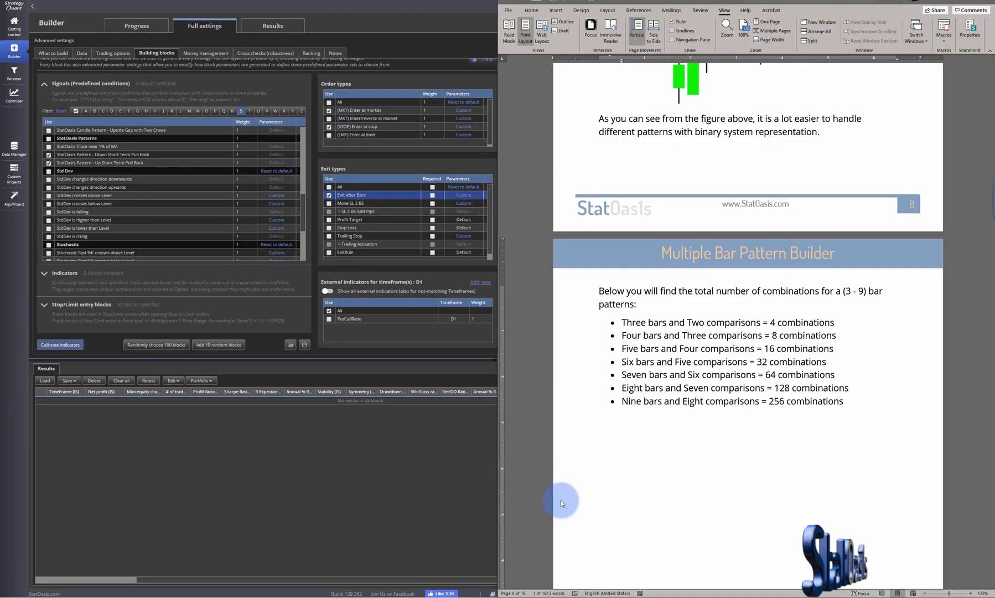
pyautogui.scroll(10, 801, 363)
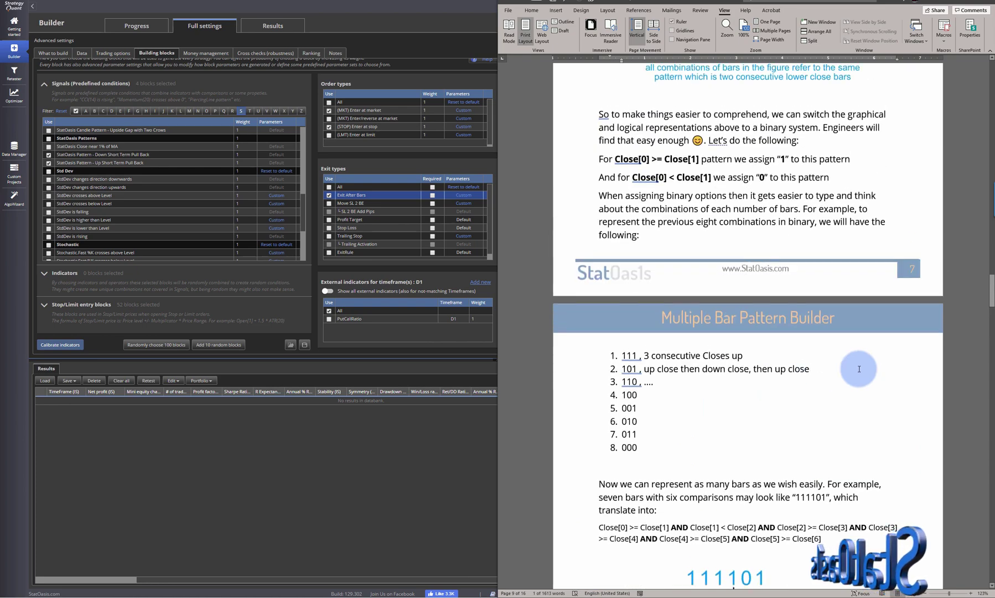
pyautogui.moveTo(991, 289); pyautogui.dragTo(990, 408)
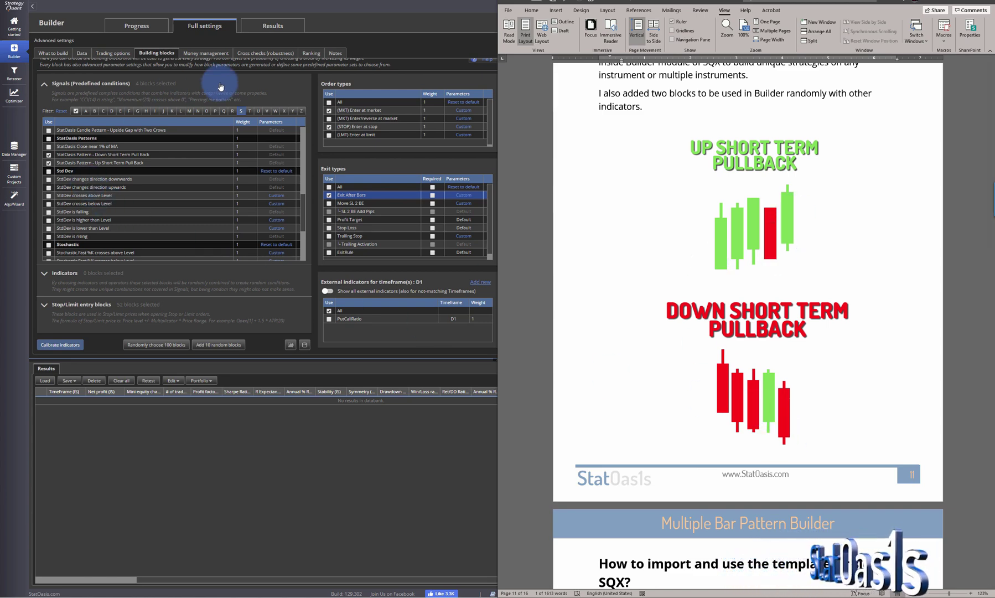
pyautogui.click(273, 443)
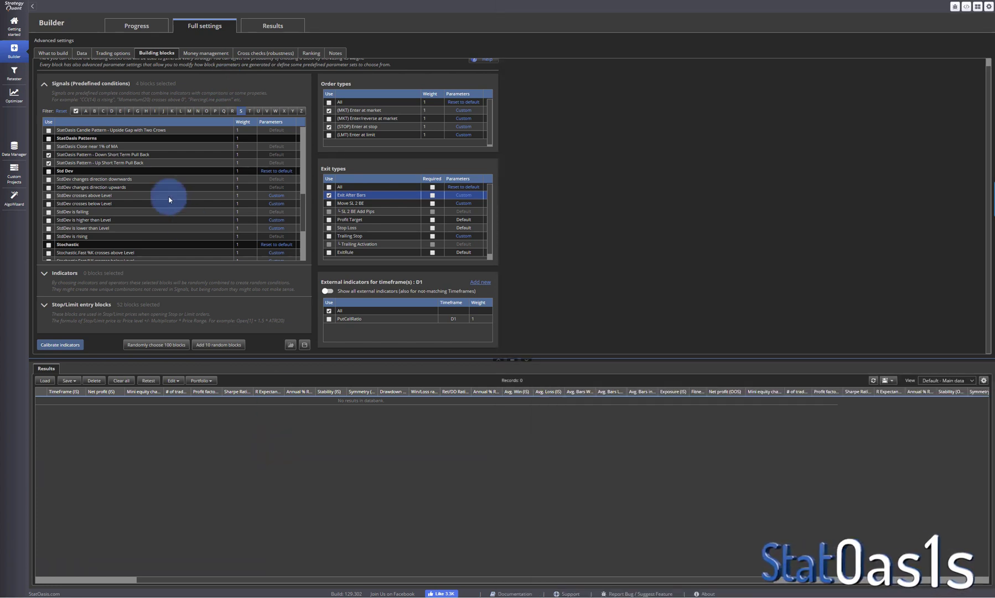
# - Set the entry rule conditions to minimum 2 and maximum 2, and the exit rule conditions to minimum 1 and maximum 1
pyautogui.click(130, 32)
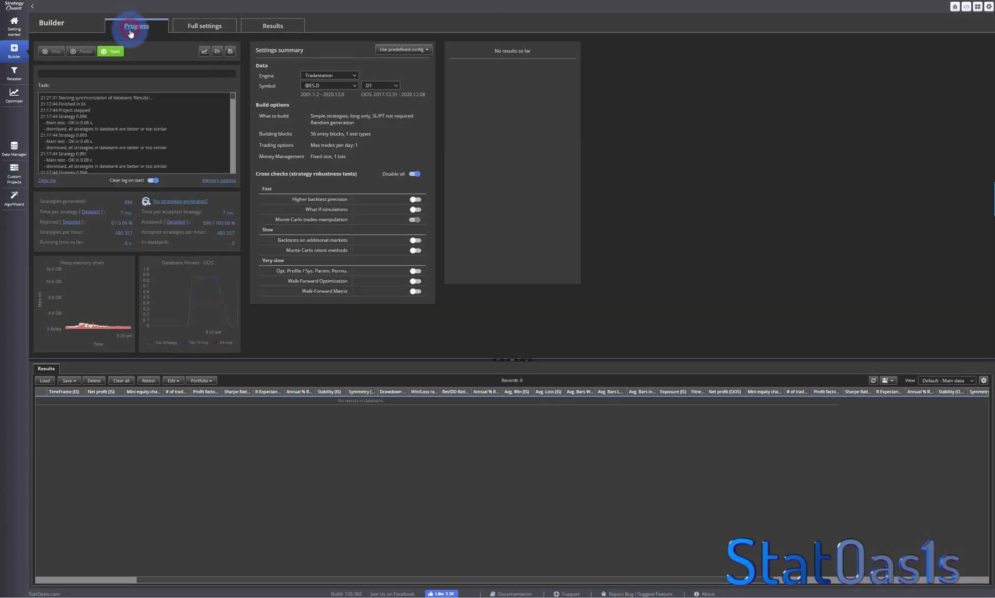
pyautogui.click(194, 26)
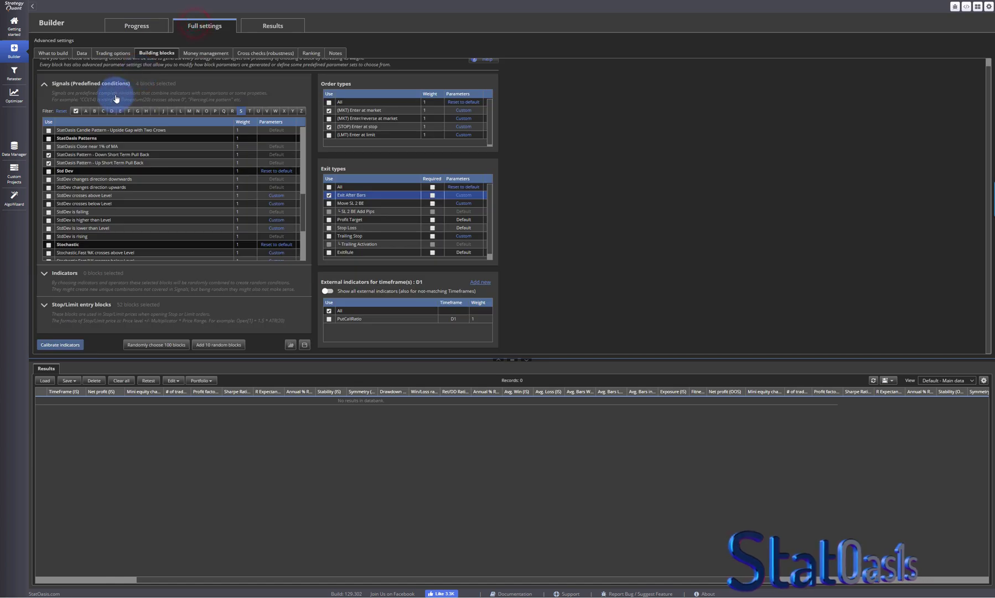
pyautogui.click(109, 56)
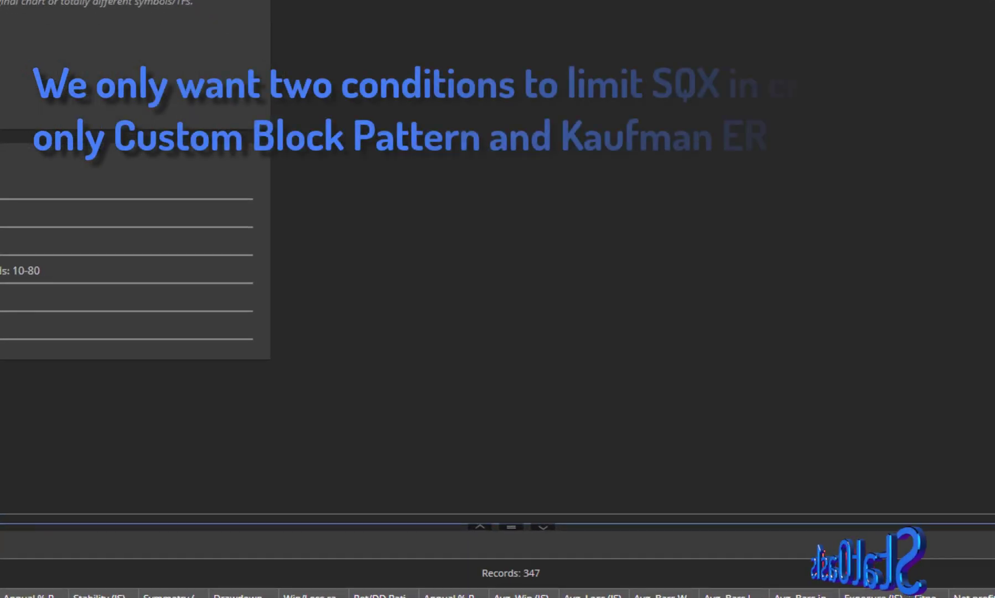
pyautogui.click(500, 323)
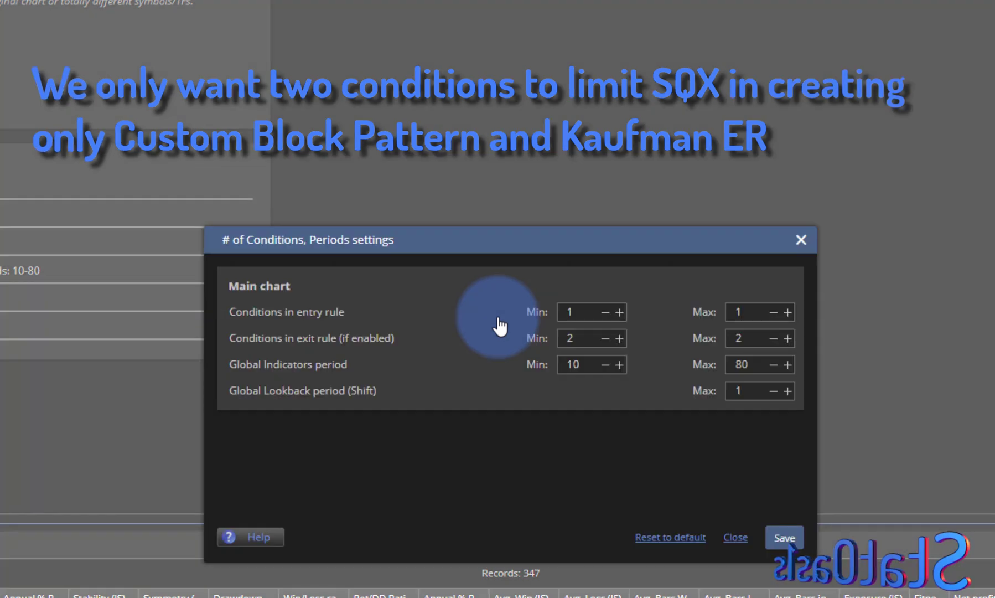
pyautogui.click(620, 312)
pyautogui.click(787, 312)
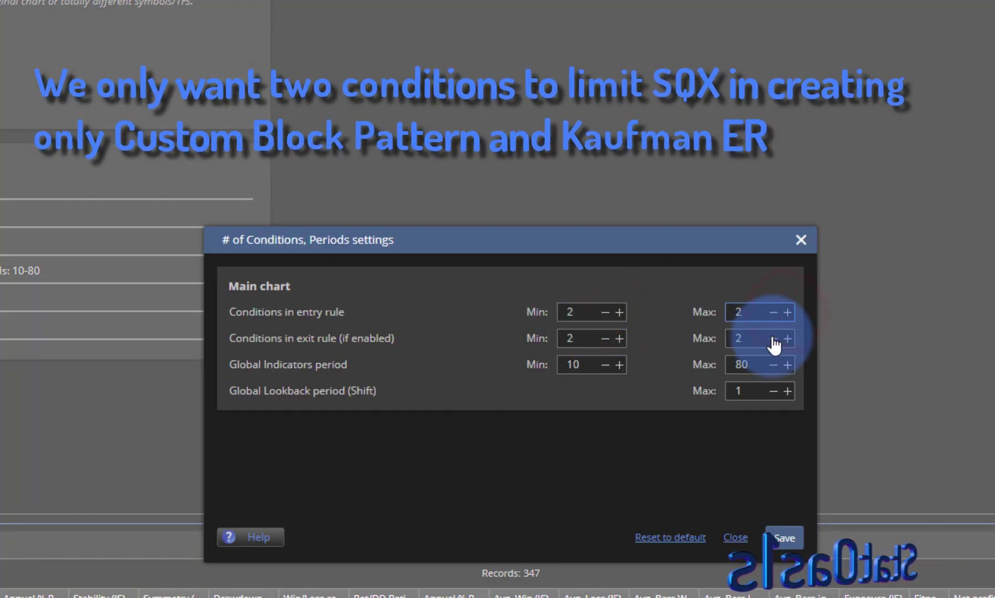
pyautogui.click(773, 338)
pyautogui.click(605, 338)
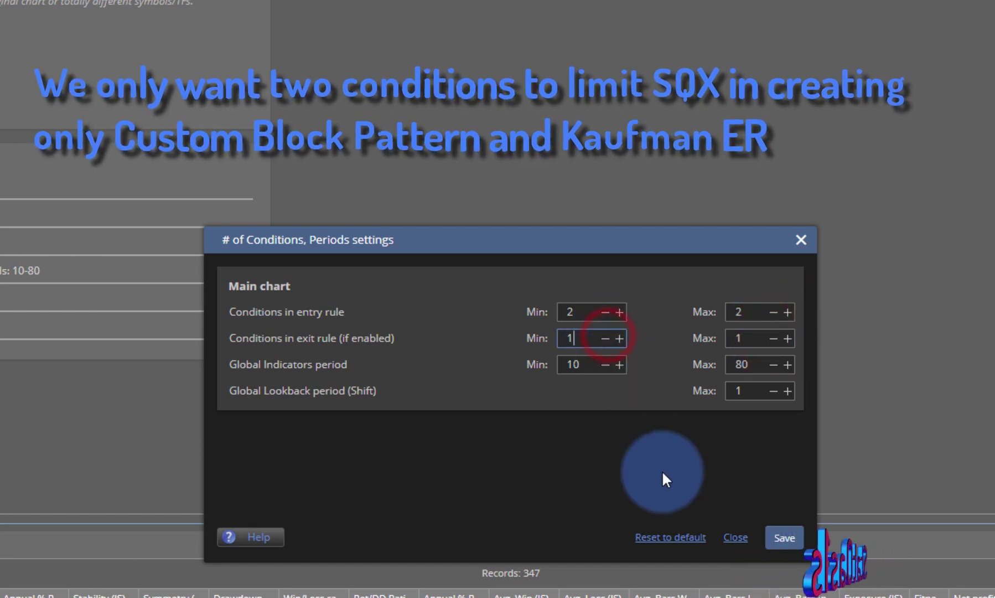
pyautogui.click(786, 539)
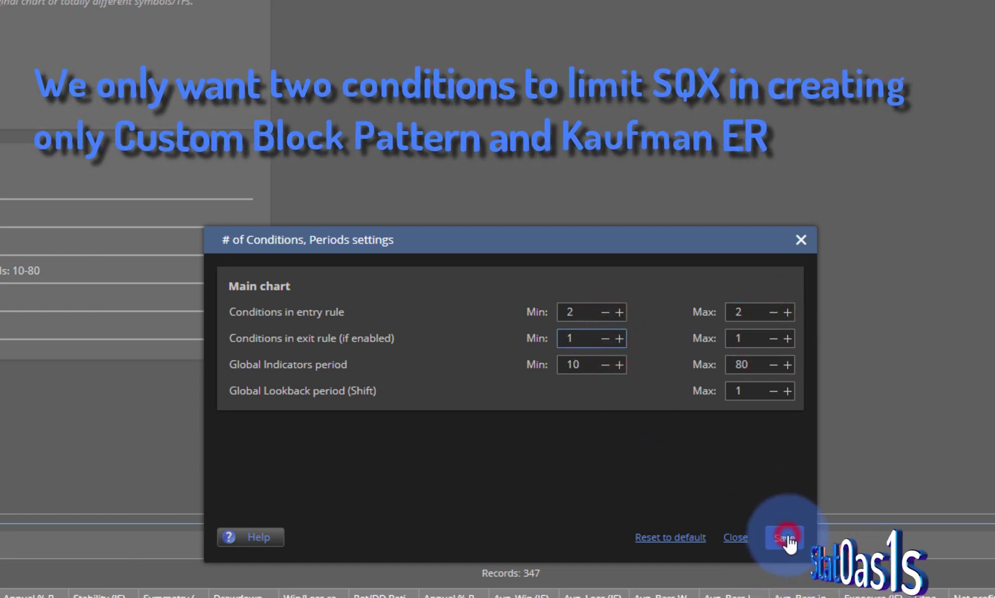
# - Clear all reports from the results databank and start a new strategy build
pyautogui.click(539, 506)
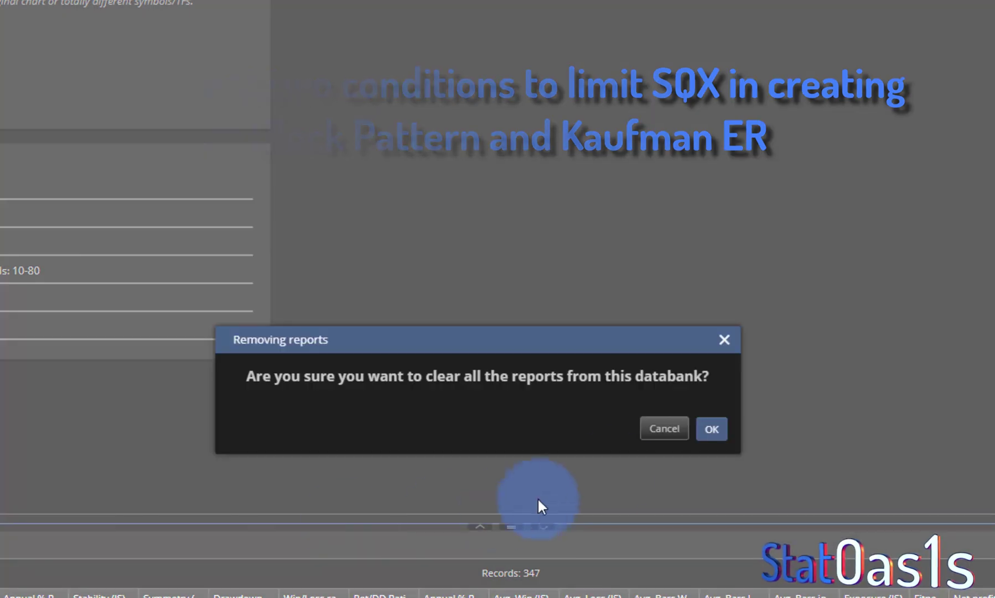
pyautogui.click(714, 431)
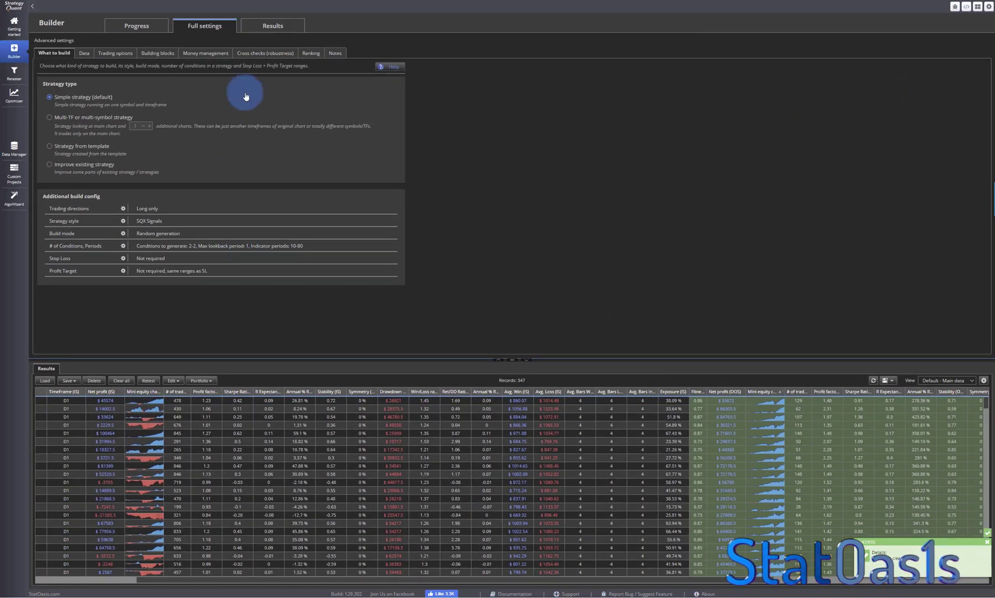
pyautogui.click(138, 26)
pyautogui.click(113, 51)
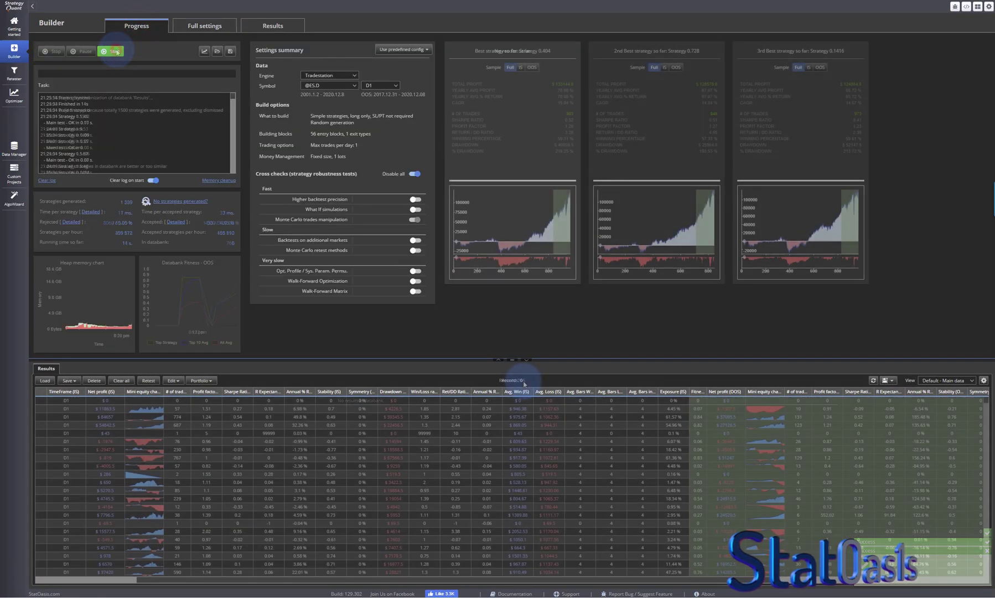
# - Sort the databank by the out-of-sample mini equity chart, and open the 64-trade strategy's equity chart and trade analysis
pyautogui.click(759, 393)
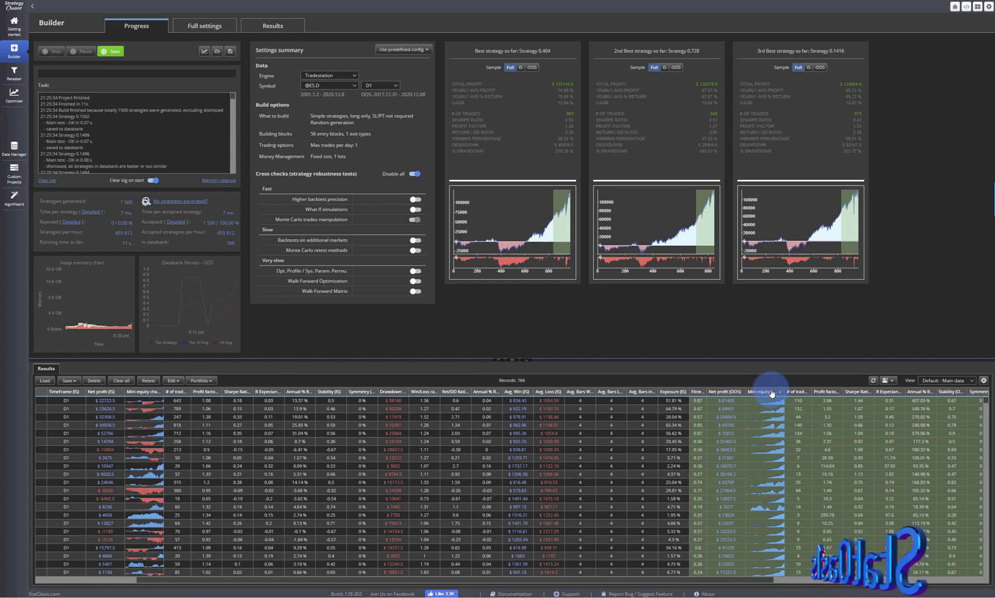
pyautogui.click(765, 480)
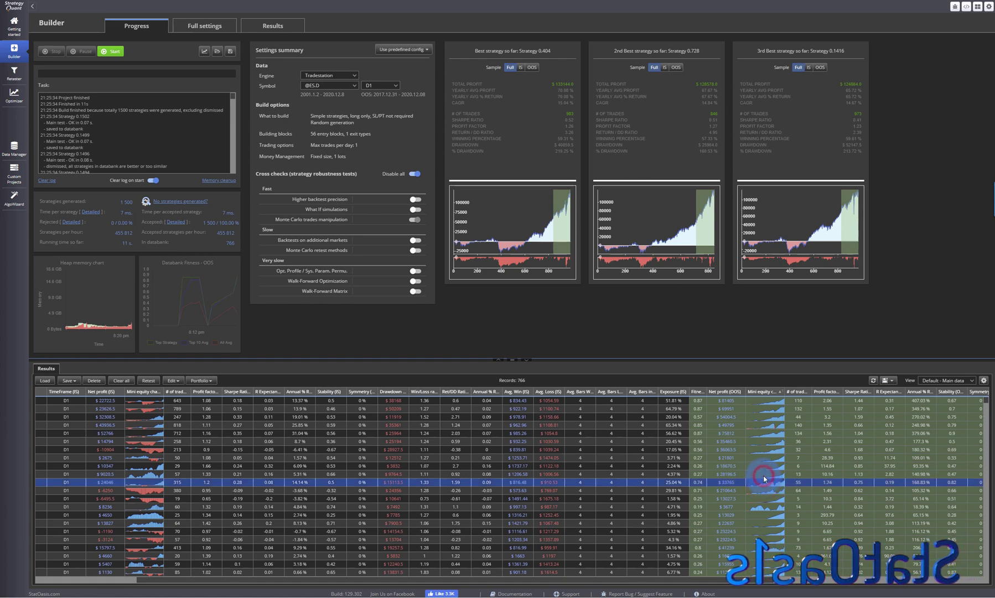
pyautogui.click(766, 474)
pyautogui.click(760, 522)
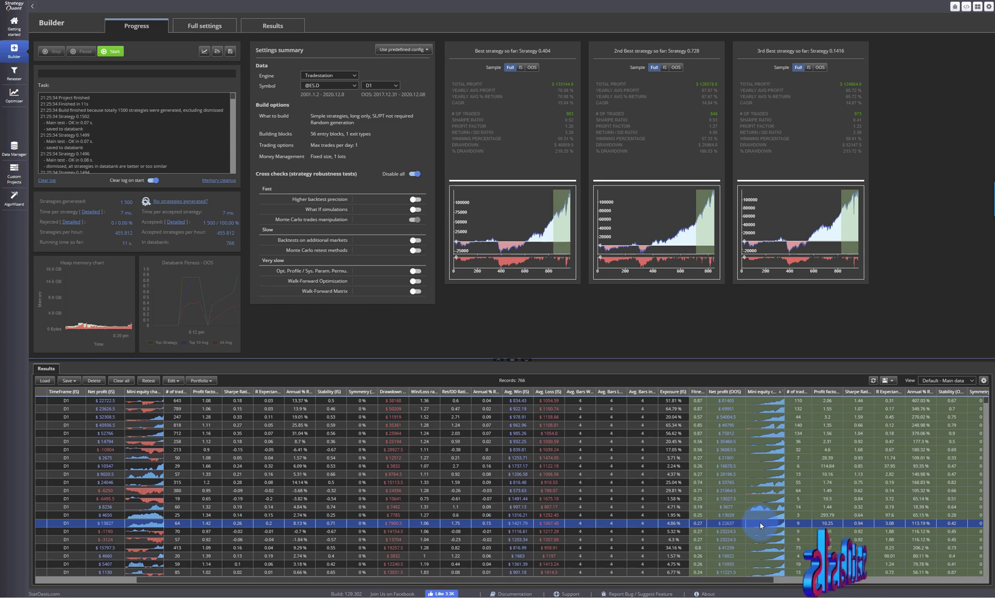
pyautogui.doubleClick(760, 522)
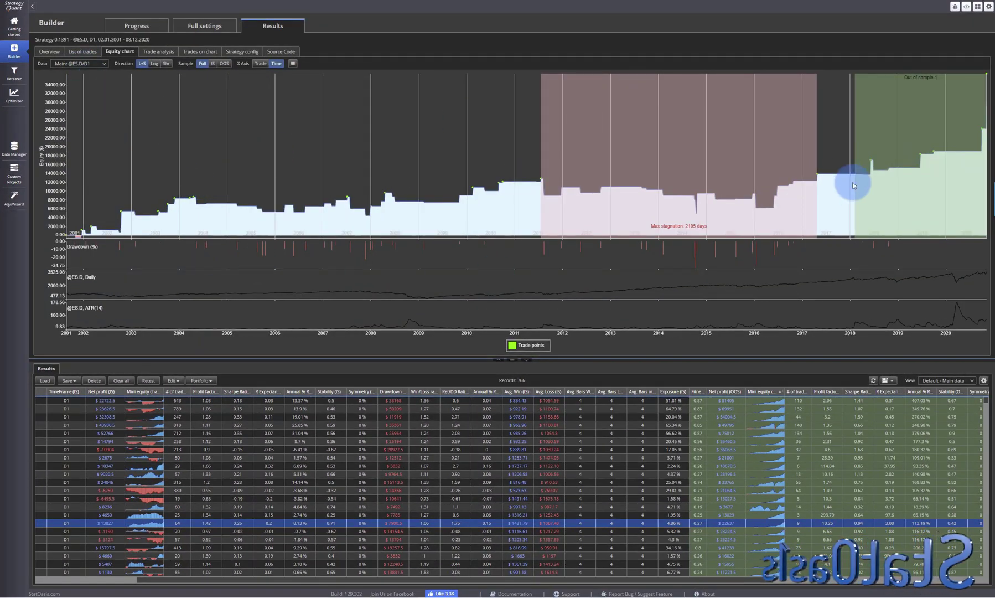
pyautogui.moveTo(840, 173)
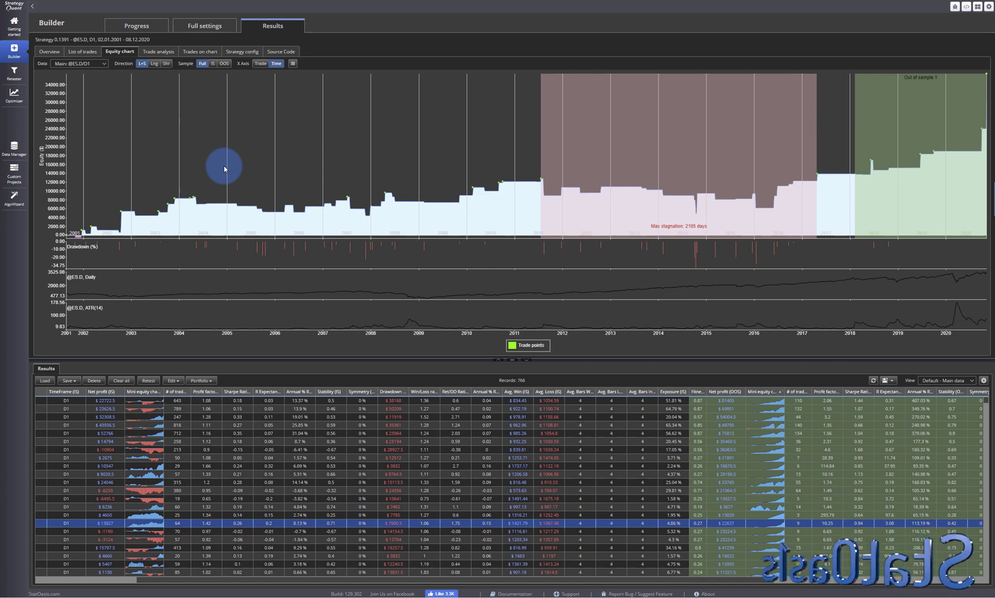
pyautogui.hotkey('ctrl', 'Tab')
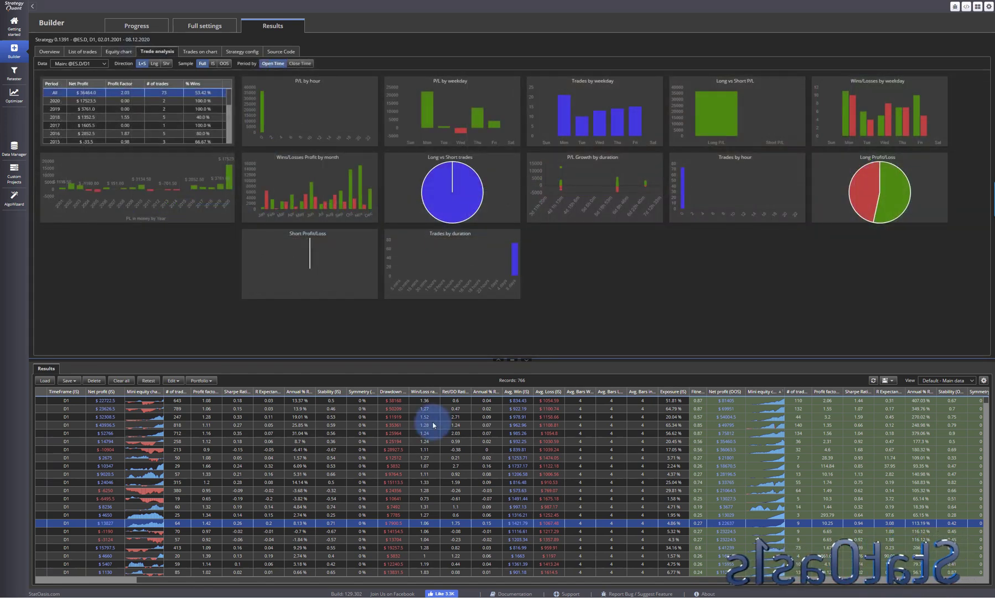